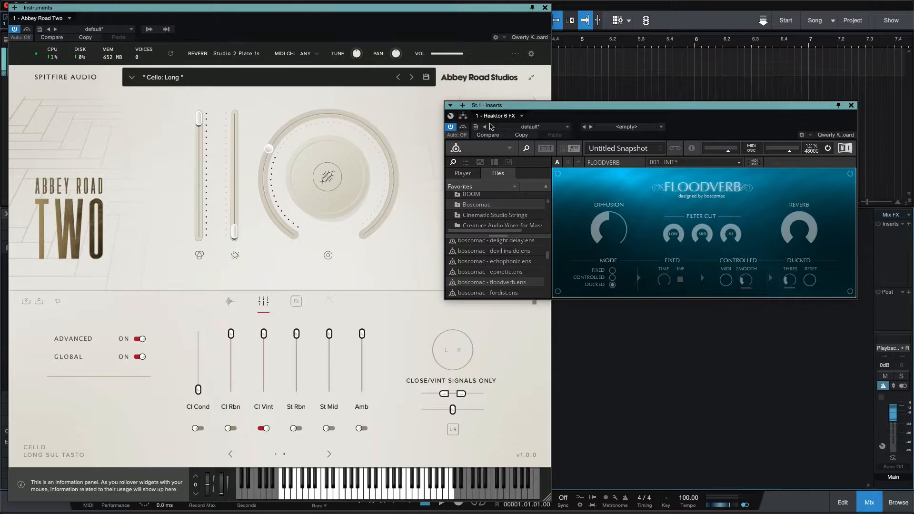
Bypass the Reaktor 6 FX insert and examine the cello's playing techniques, including Long Flautando, and its microphone mixer.
left_click(450, 127)
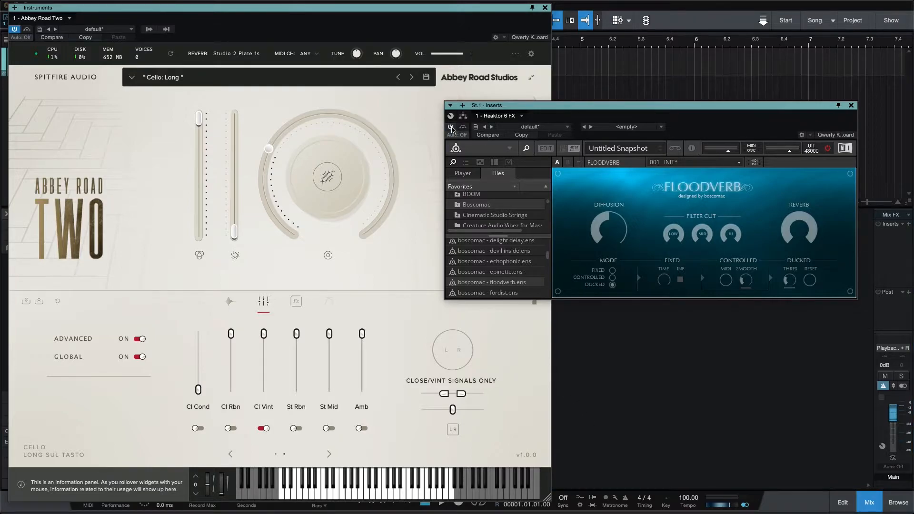
left_click(229, 301)
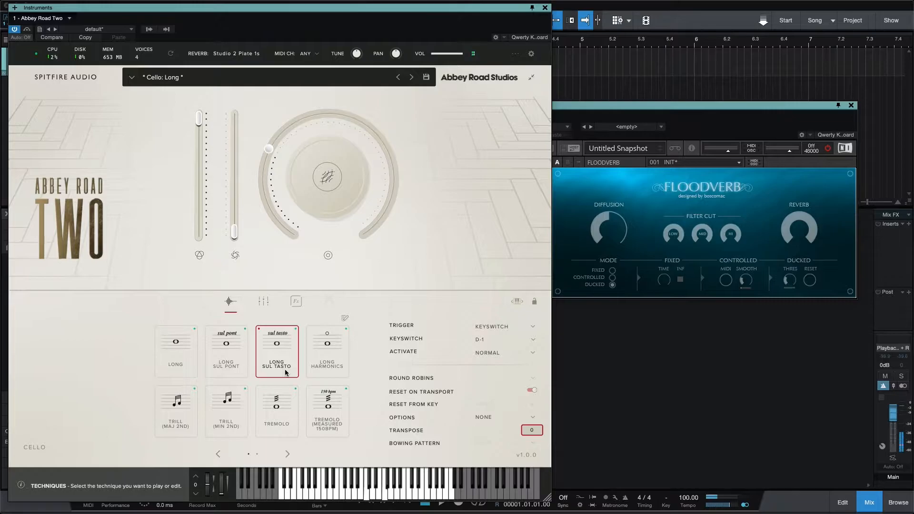
left_click(287, 456)
left_click(228, 362)
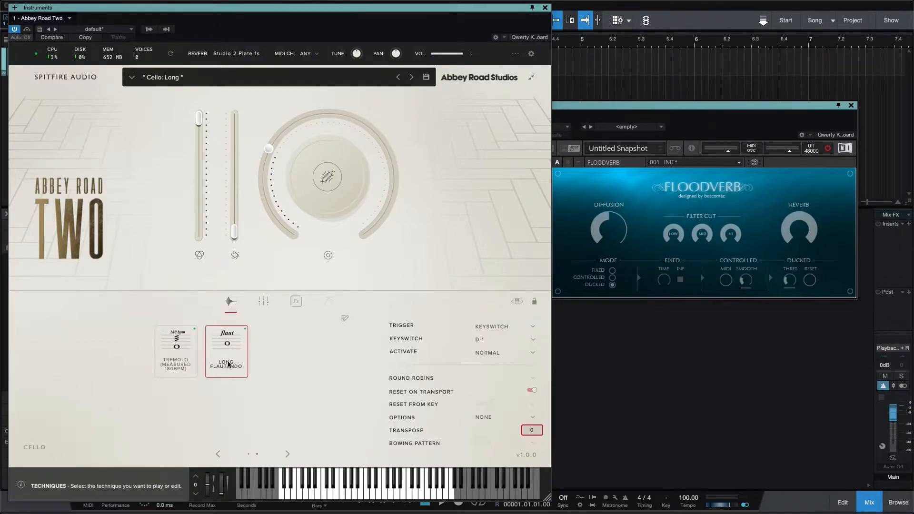
left_click(263, 301)
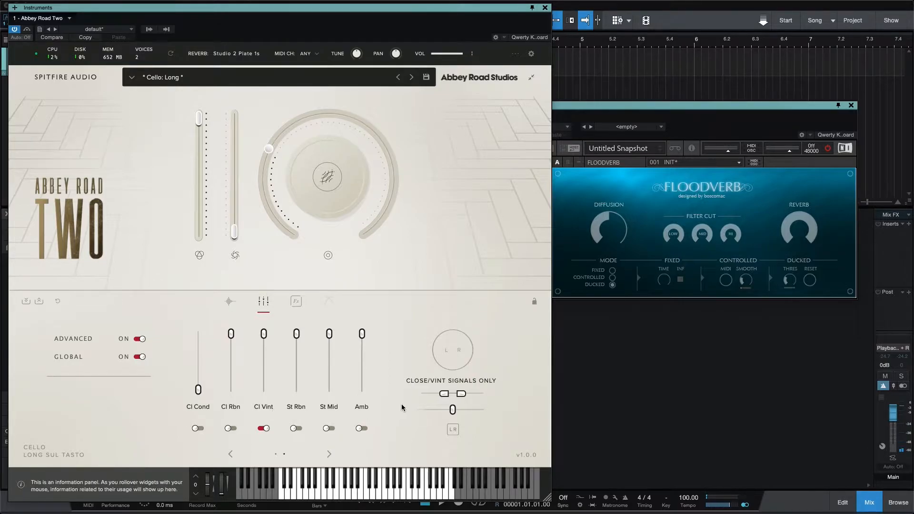
Close the Abbey Road Two window and search the effects browser for "reaktor".
left_click(657, 113)
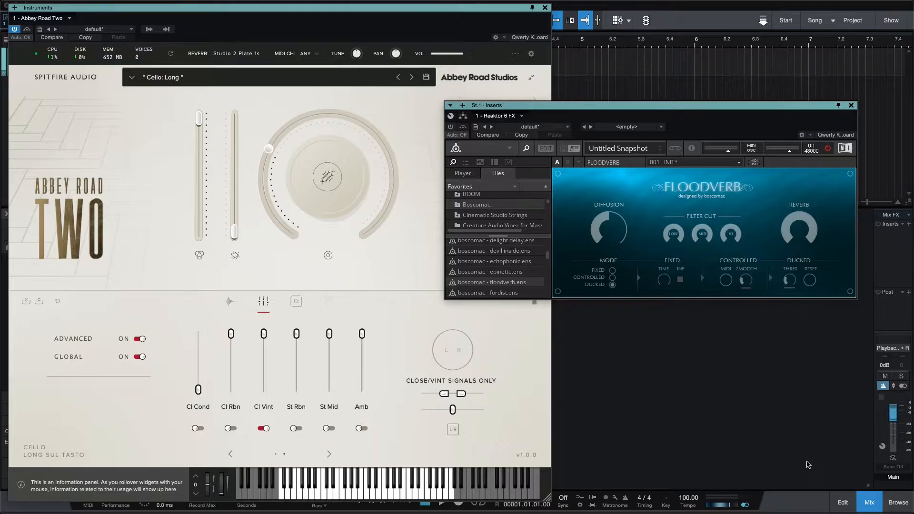
left_click(544, 7)
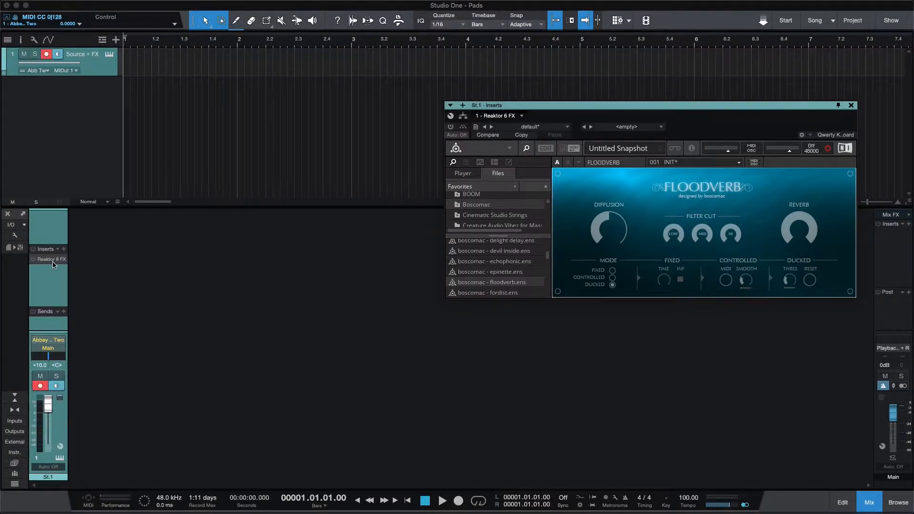
left_click(896, 506)
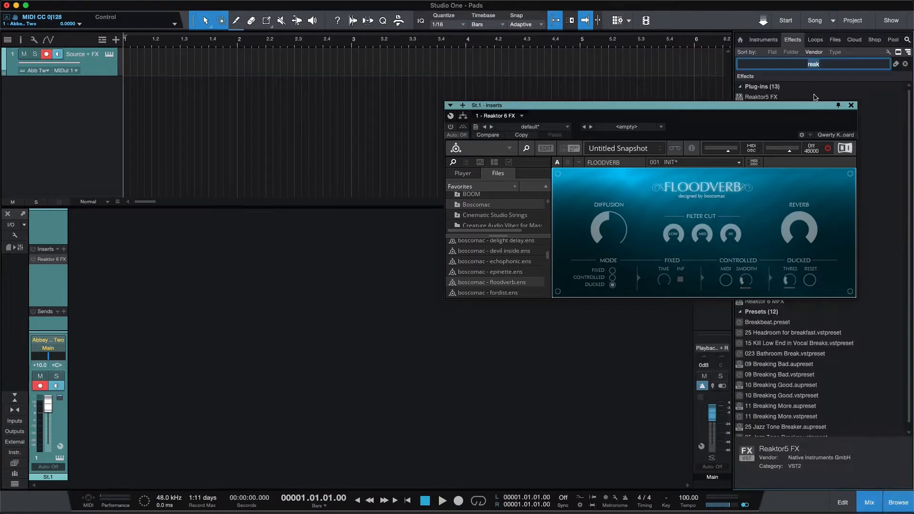
left_click(823, 65)
type("tor")
Move the Reaktor window away from the search results and select Reaktor 6 FX in the effects list.
left_click_drag(777, 107, 782, 241)
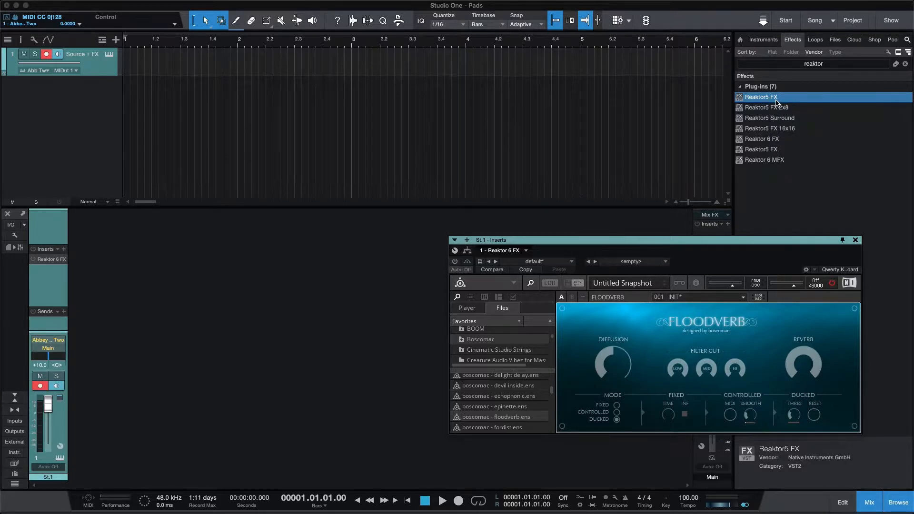
left_click(776, 160)
left_click(775, 151)
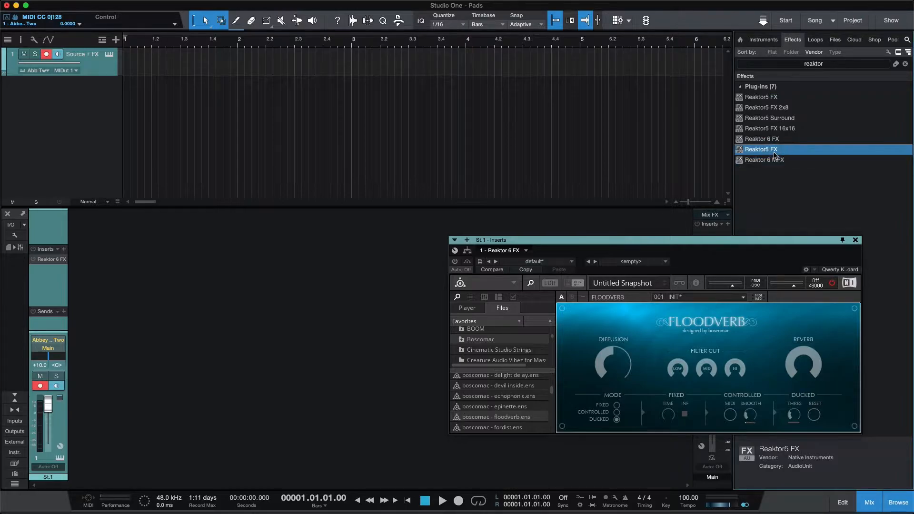
left_click(775, 140)
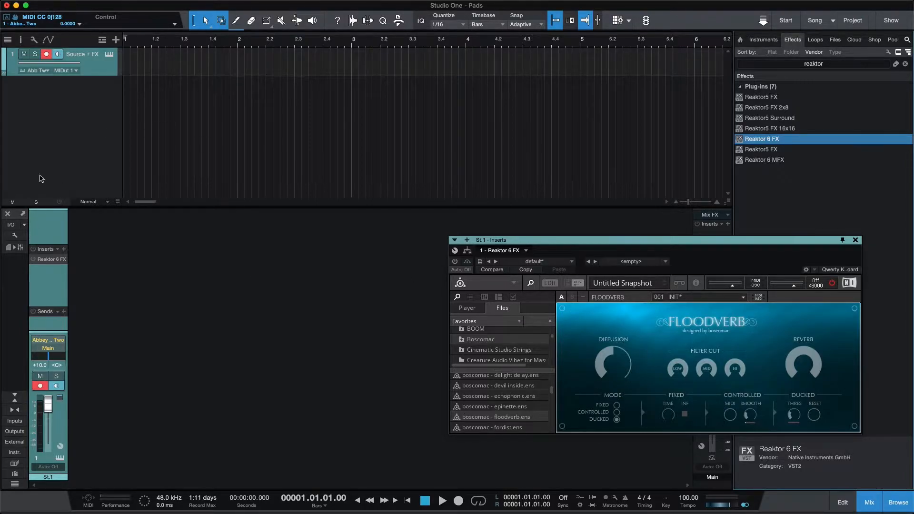
Reopen the Abbey Road Two instrument from the Source + FX track and reactivate the Reaktor 6 FX insert.
left_click(109, 53)
left_click(546, 186)
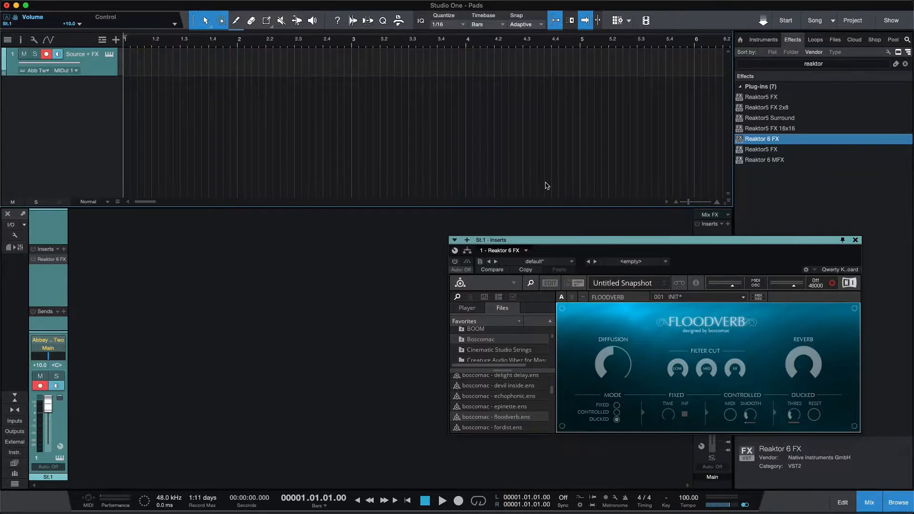
left_click(109, 53)
left_click_drag(587, 244, 581, 178)
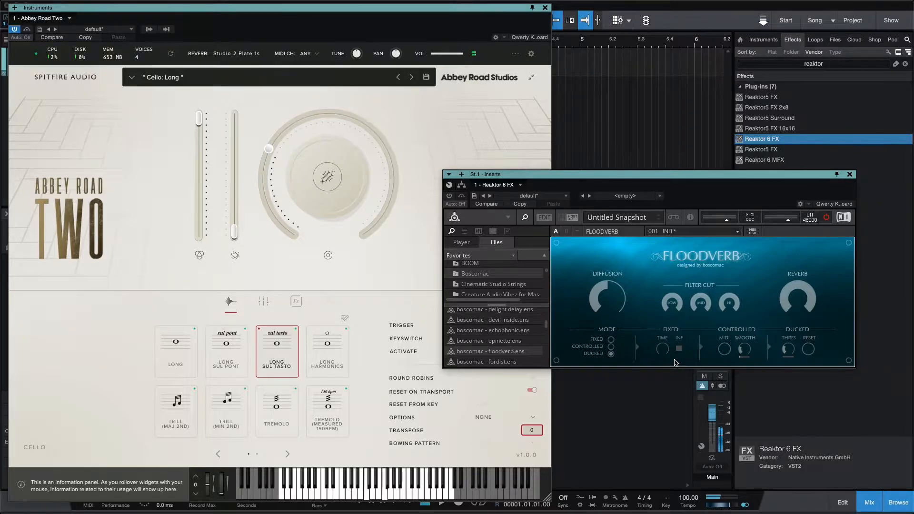
left_click(450, 196)
Start MIDI & OSC Learn for the Ducked Reset control in Floodverb.
left_click(808, 350)
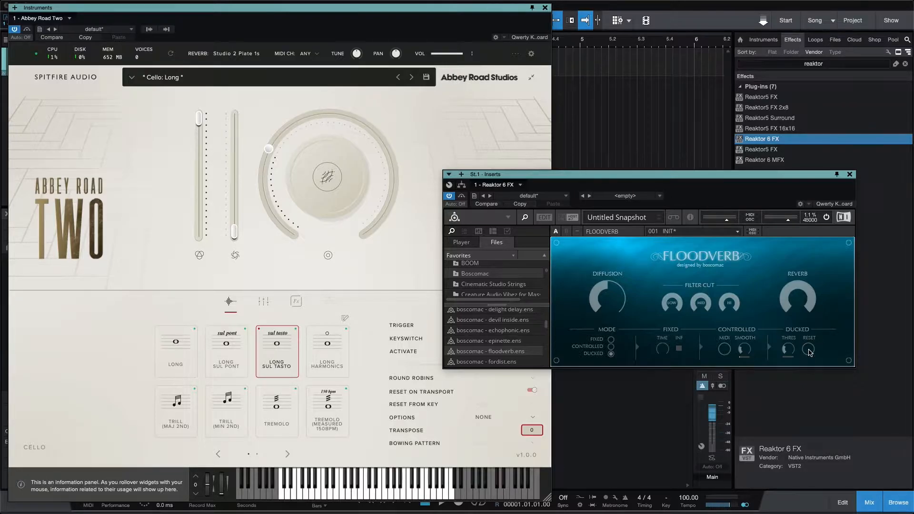
right_click(809, 352)
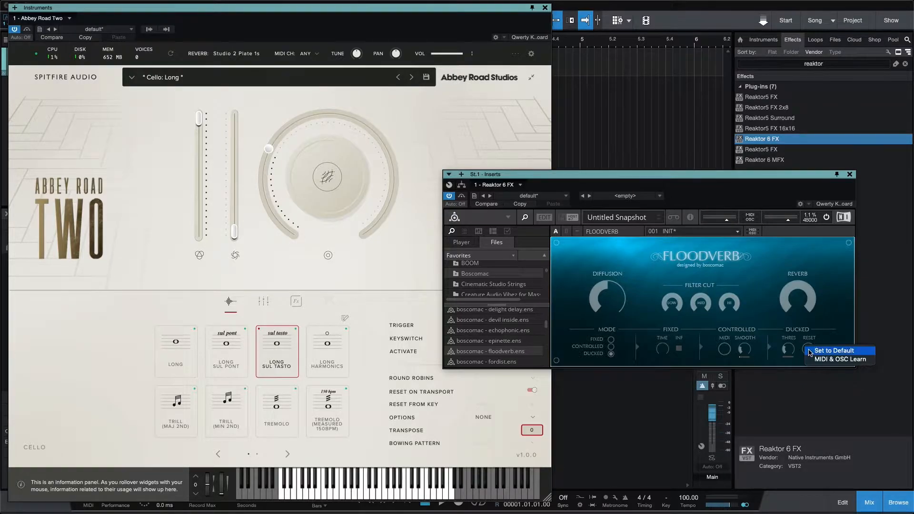
left_click(847, 364)
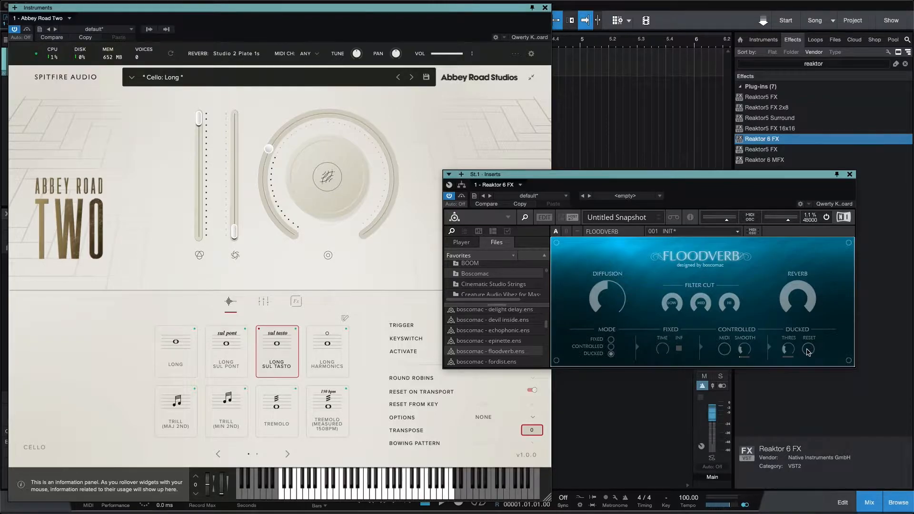
Play a note and trigger Floodverb's Ducked Reset several times to hear how it captures the cello.
key("a")
left_click(807, 352)
left_click(806, 352)
left_click(807, 351)
left_click(807, 352)
Turn Floodverb's Low filter fully down and try the High filter low and back at full, retriggering Reset to compare.
mouse_move(673, 304)
left_mouse_down()
mouse_move(676, 290)
mouse_move(683, 312)
left_mouse_up()
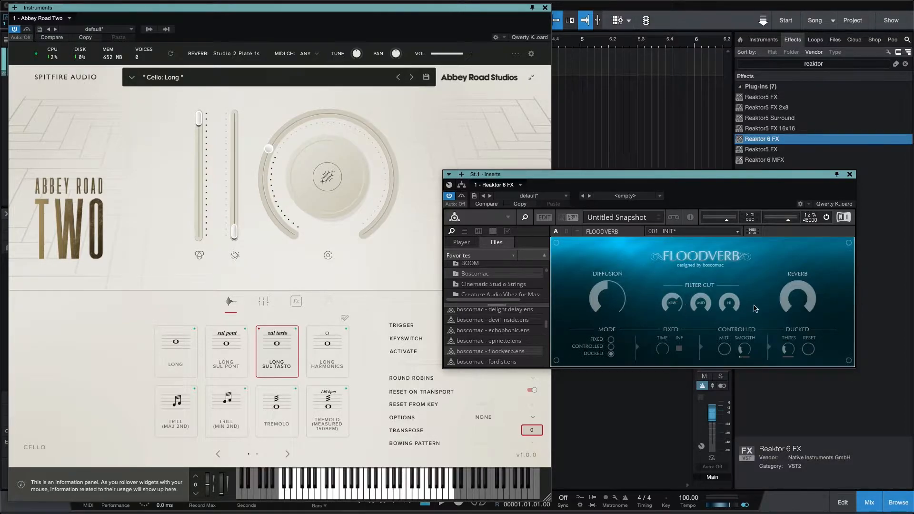
left_click_drag(735, 297, 744, 327)
left_click_drag(668, 304, 674, 325)
left_click(809, 350)
left_click_drag(727, 308, 737, 254)
left_click(808, 351)
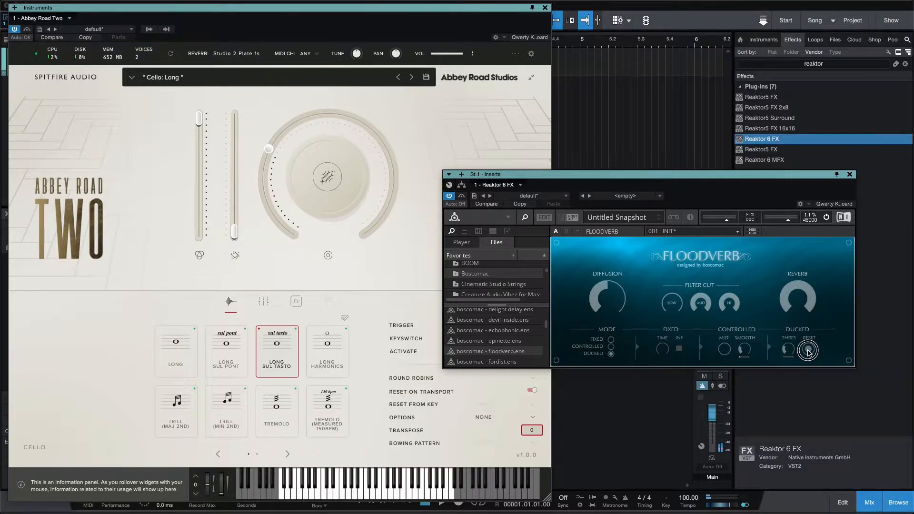
Raise Floodverb's Fixed Time and lower its Diffusion, retriggering Reset.
left_click_drag(663, 351, 671, 297)
left_click_drag(608, 300, 613, 331)
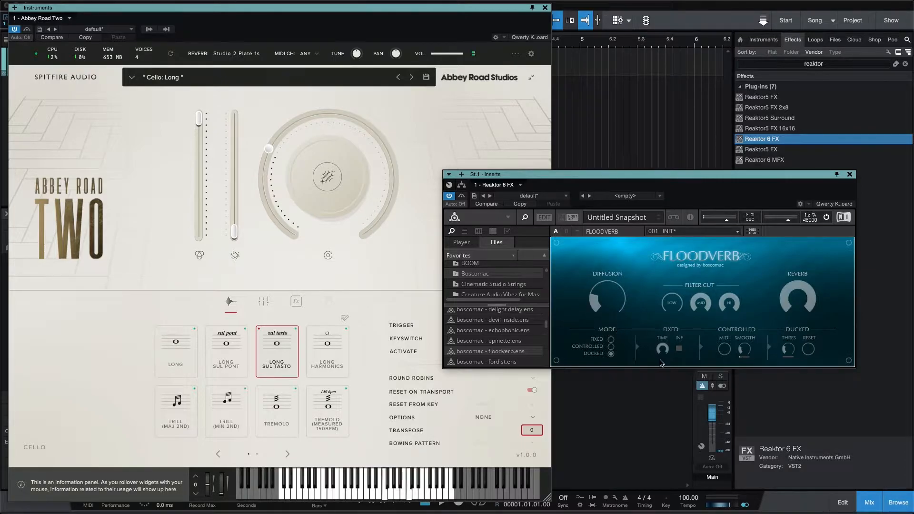
left_click_drag(806, 352, 806, 352)
Enable Floodverb's INF option in the Fixed section and retrigger Reset.
left_click(678, 349)
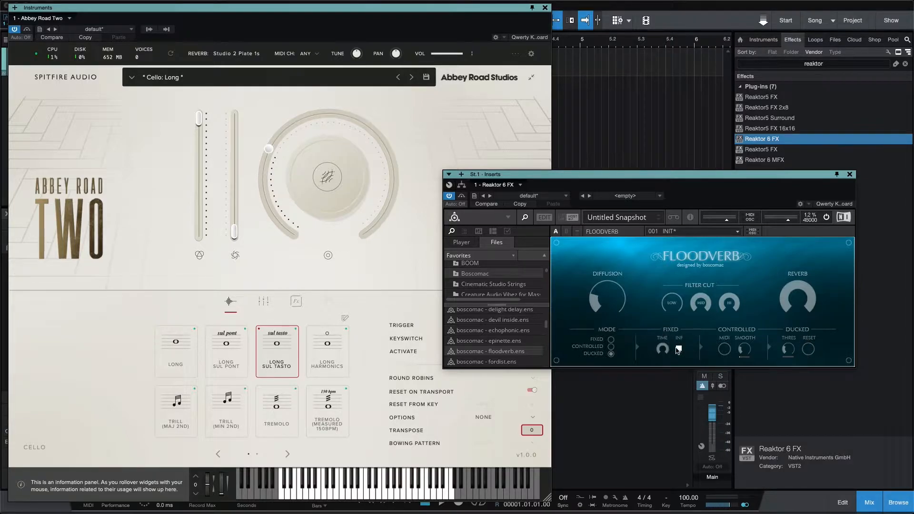
left_click(808, 351)
left_click(809, 353)
Switch the cello to the Long Flautando technique and adjust Floodverb's Mid and Low filters.
left_click(232, 369)
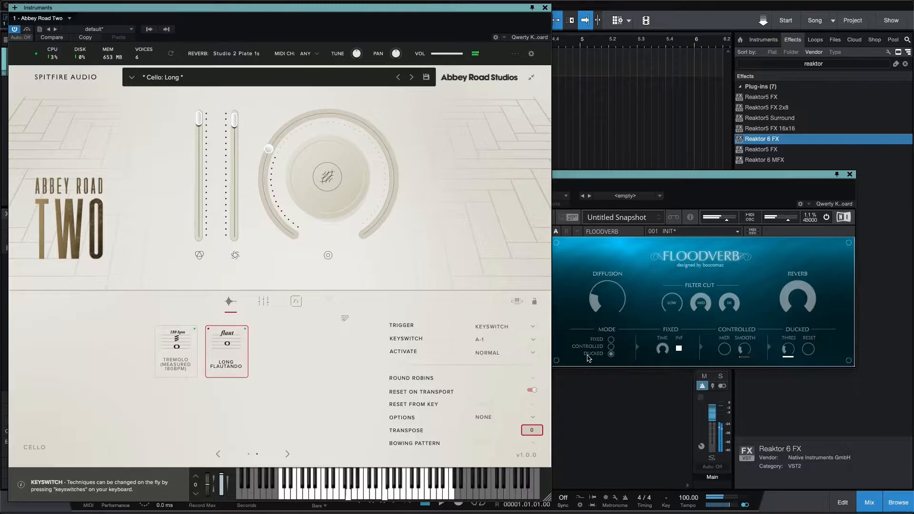
left_click_drag(695, 308, 698, 344)
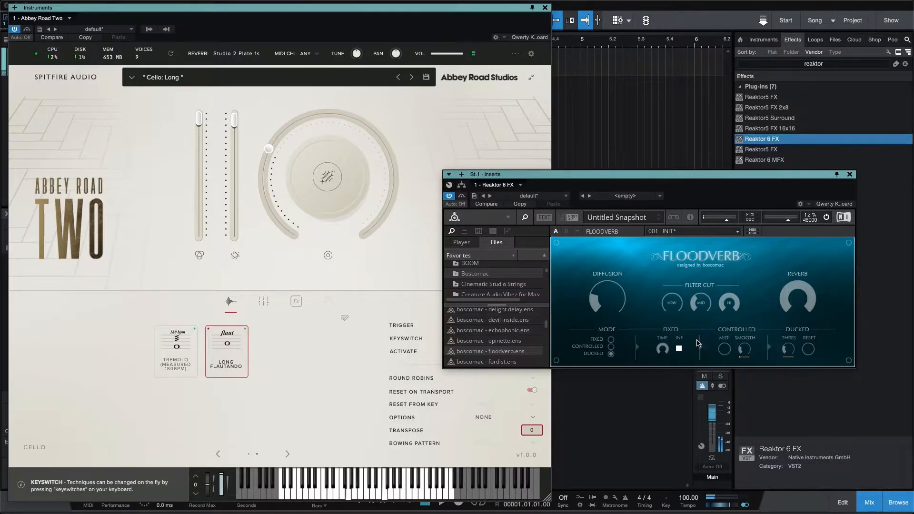
left_click_drag(670, 274, 706, 271)
Reassign Abbey Road Two's large dial to another parameter and load boscomac - freezbee.ens in Reaktor without saving the Floodverb changes.
left_click(414, 119)
left_click(642, 177)
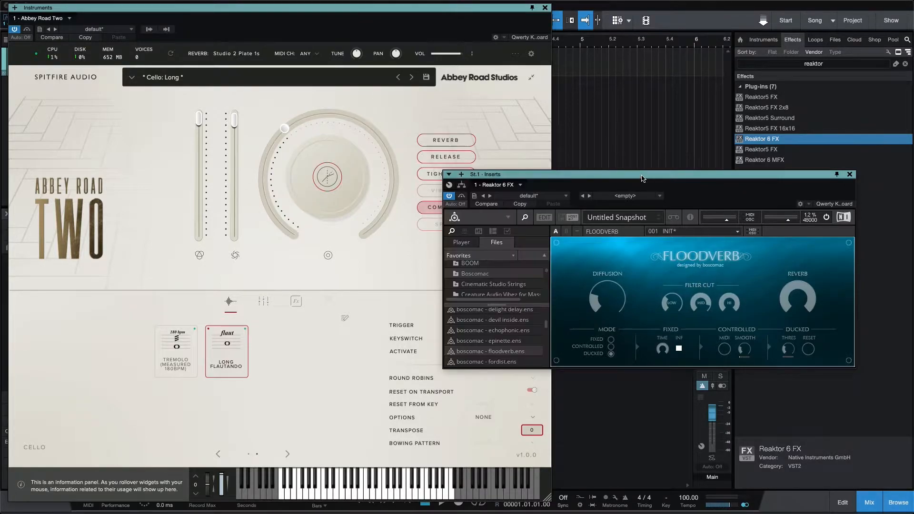
scroll(496, 352, "down", 2)
left_click(496, 352)
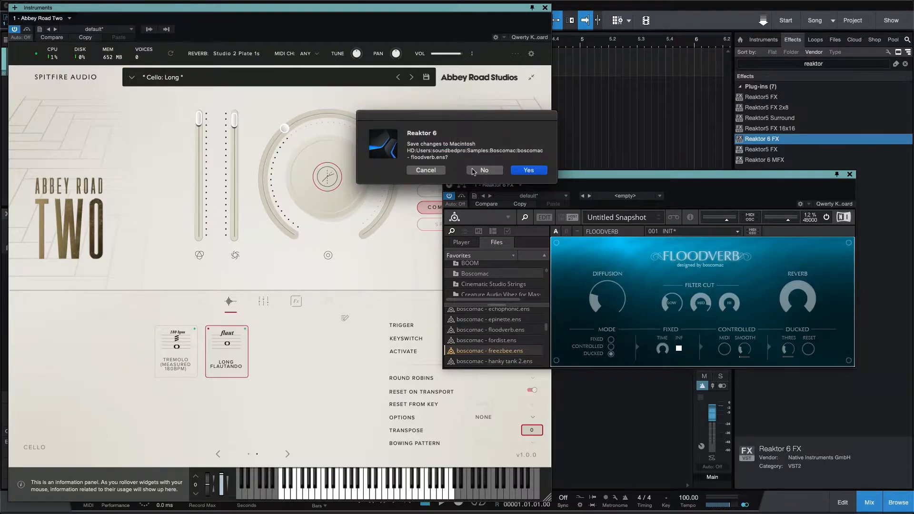
left_click(475, 171)
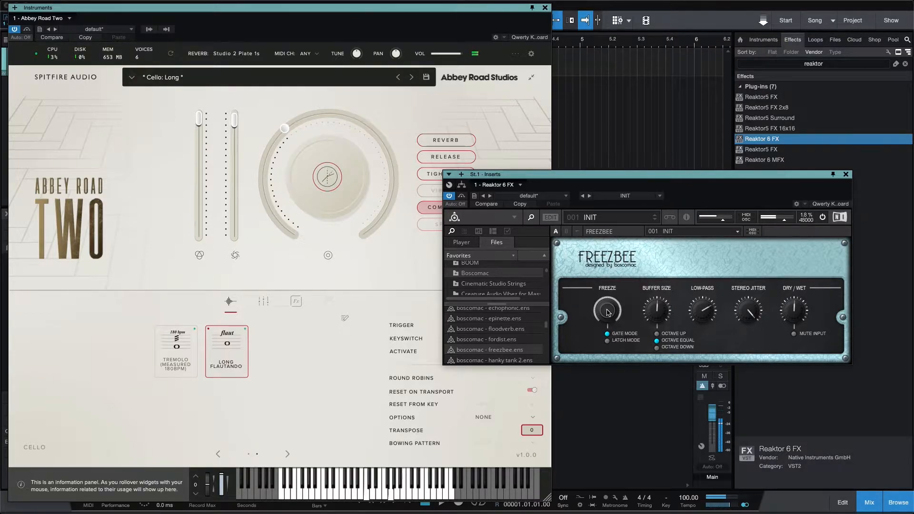
Trigger Freezbee's Freeze repeatedly in Gate Mode while playing the cello to hear the held sound.
left_click(607, 312)
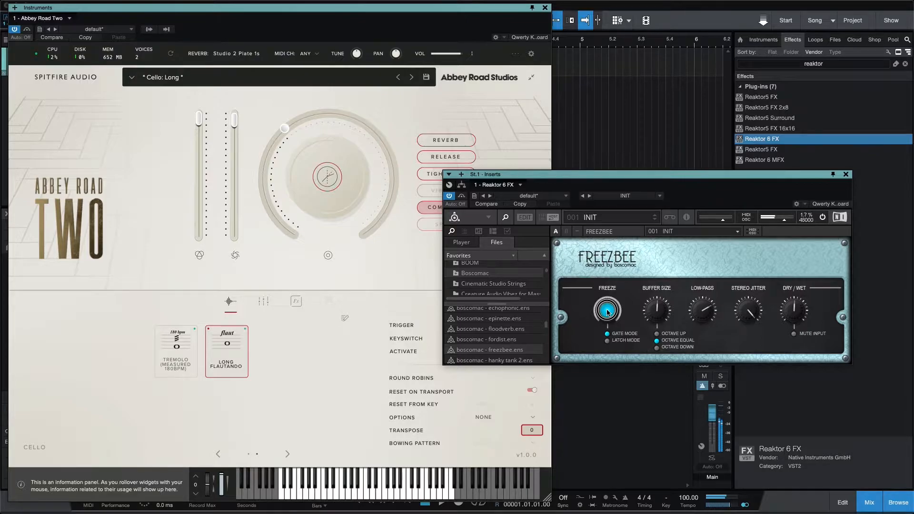
left_click(607, 311)
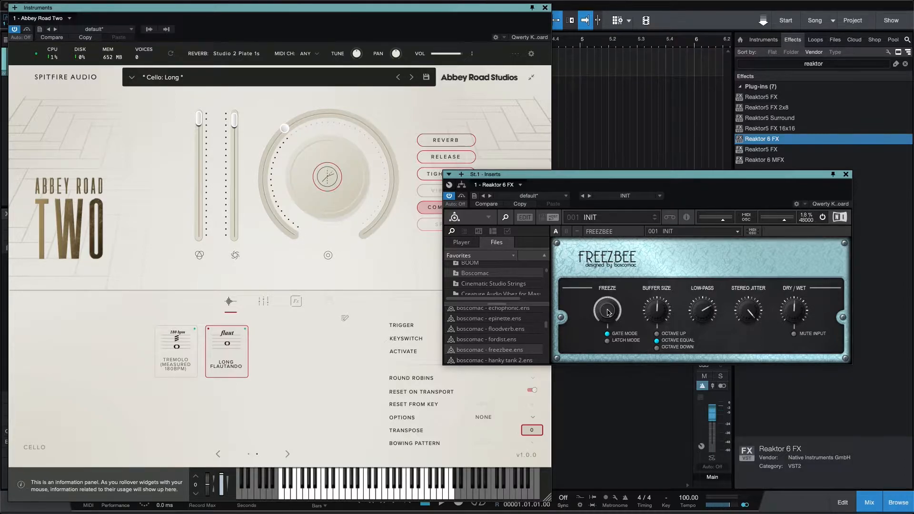
left_click(611, 312)
left_click(609, 312)
left_click(608, 312)
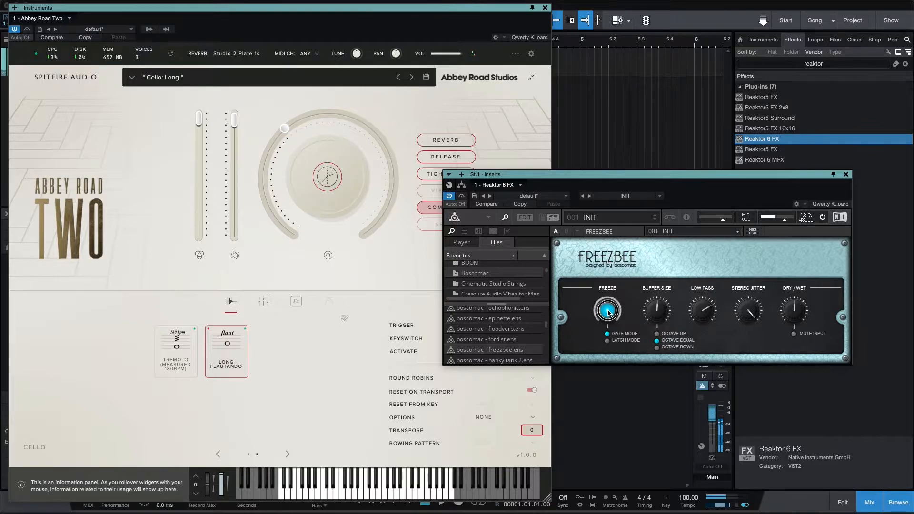
Switch Freezbee to Latch Mode and toggle Freeze on and off while playing.
left_click(607, 340)
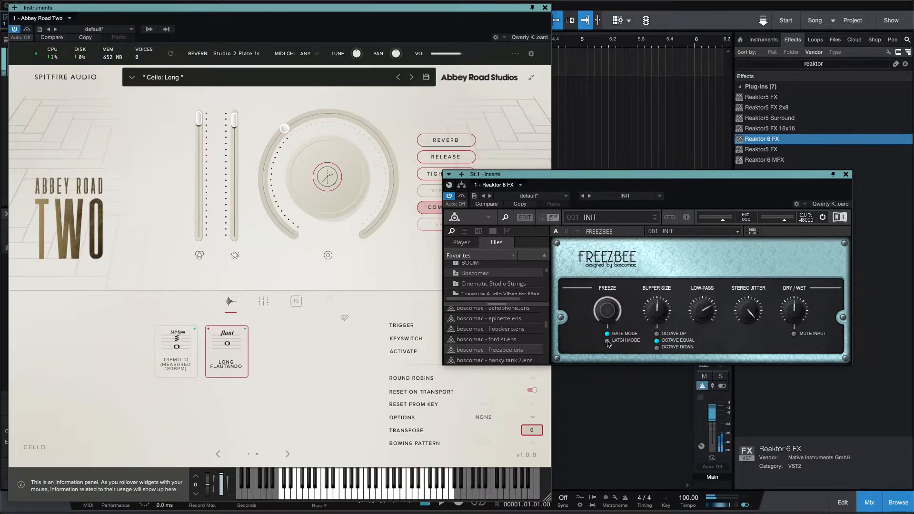
right_click(608, 311)
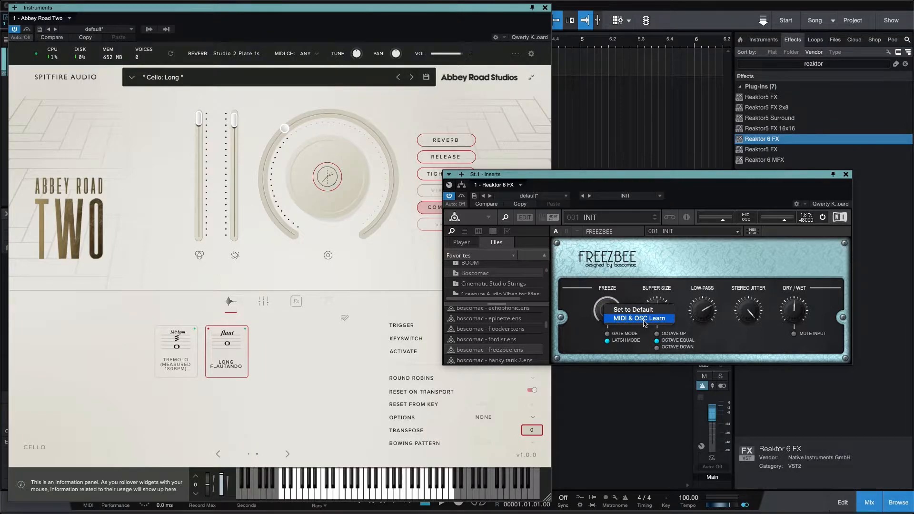
left_click(601, 329)
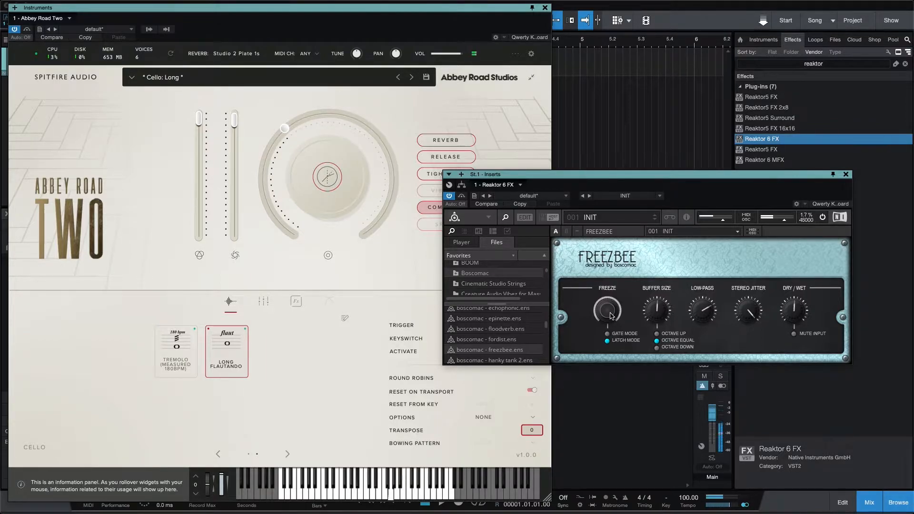
left_click(610, 314)
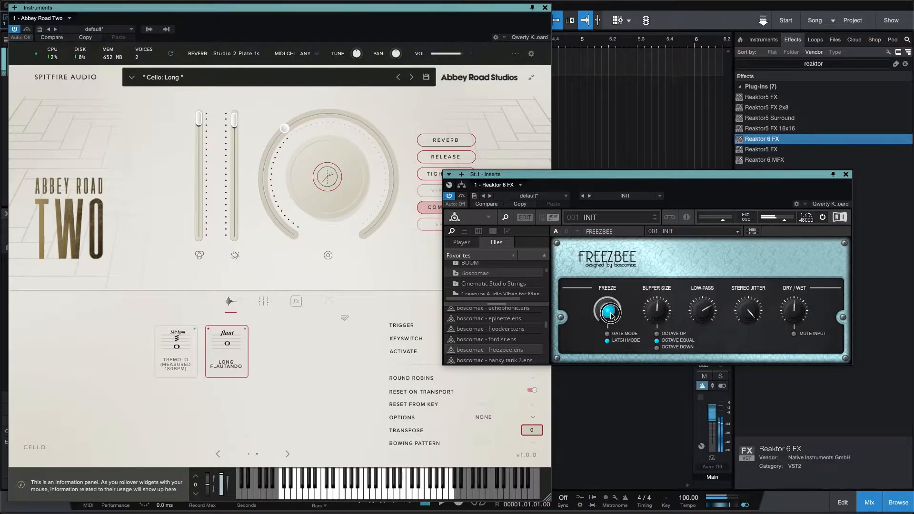
left_click(612, 316)
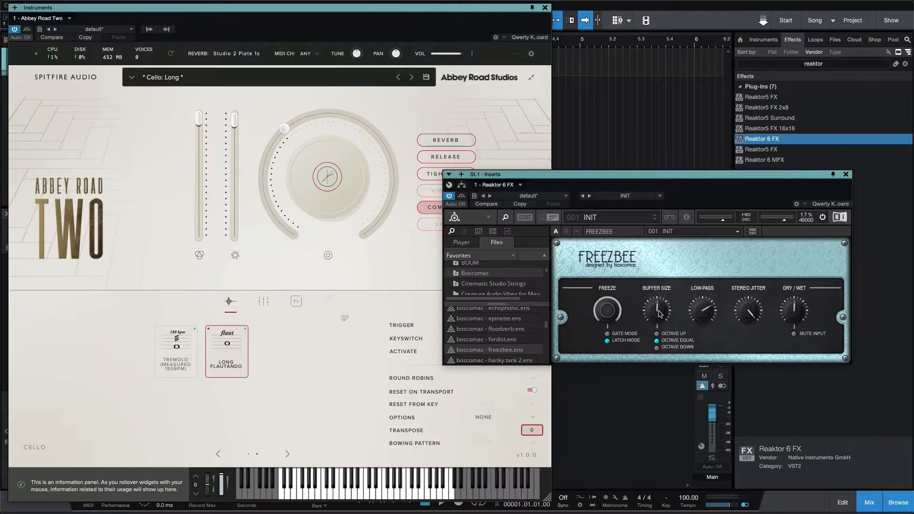
Set Freezbee to Octave Down and toggle Freeze to hear the lowered sound.
left_click(657, 347)
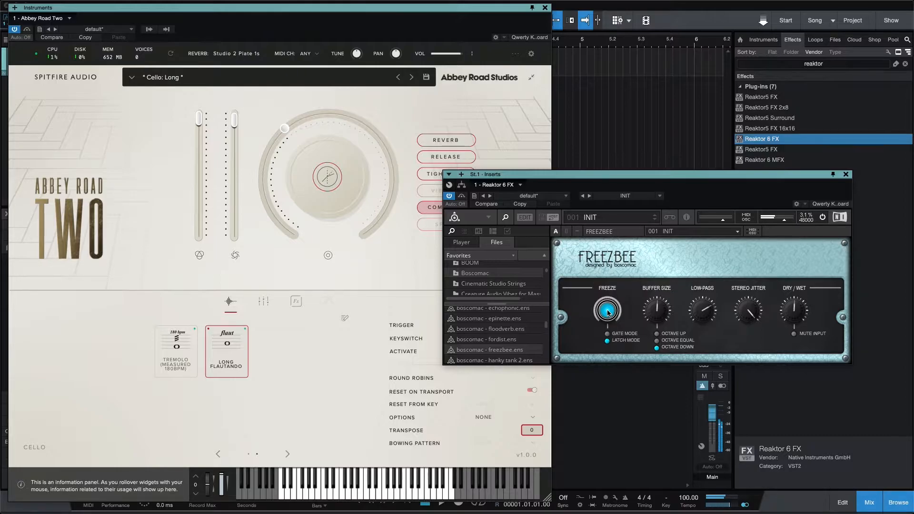
left_click(608, 312)
Set Freezbee to Gate Mode, trigger Freeze and adjust the Low-Pass knob slightly.
left_click(607, 334)
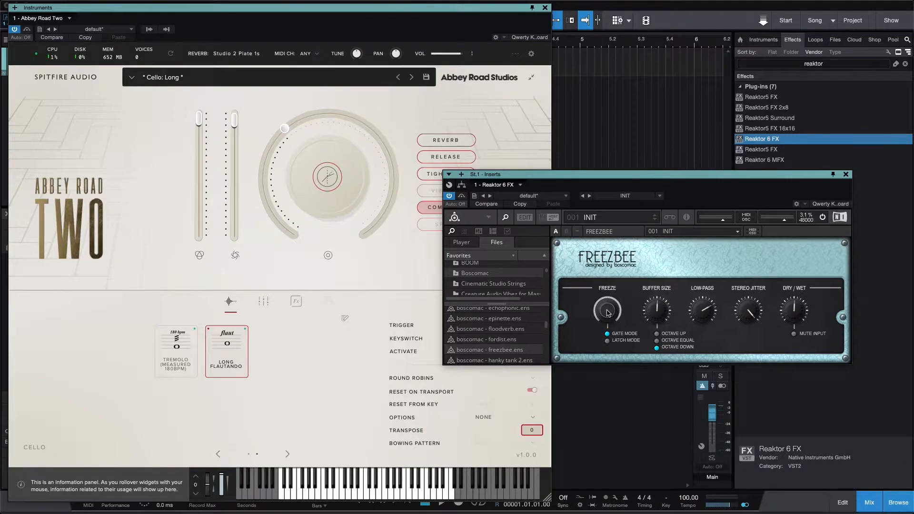
left_click(607, 312)
left_click_drag(705, 312, 708, 308)
Load the boscomac "the reverser" ensemble without saving the changes to Freezbee.
double_click(502, 340)
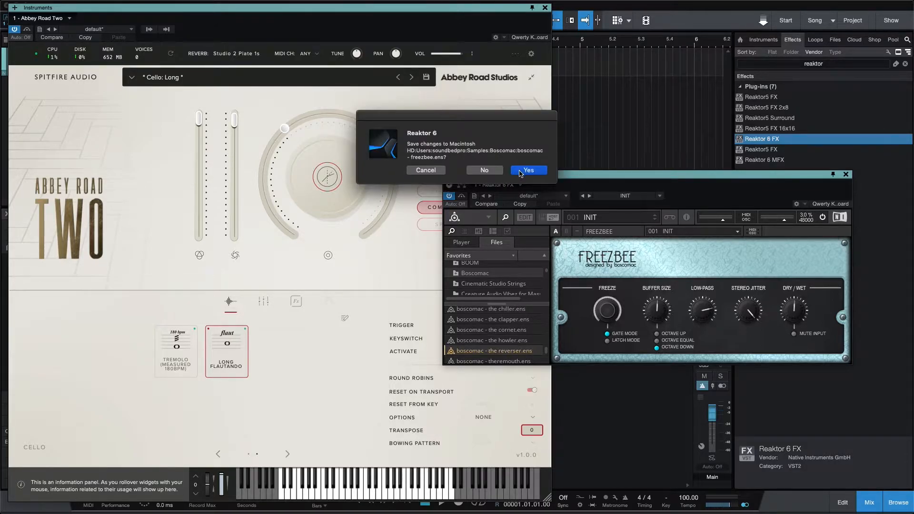
left_click(492, 171)
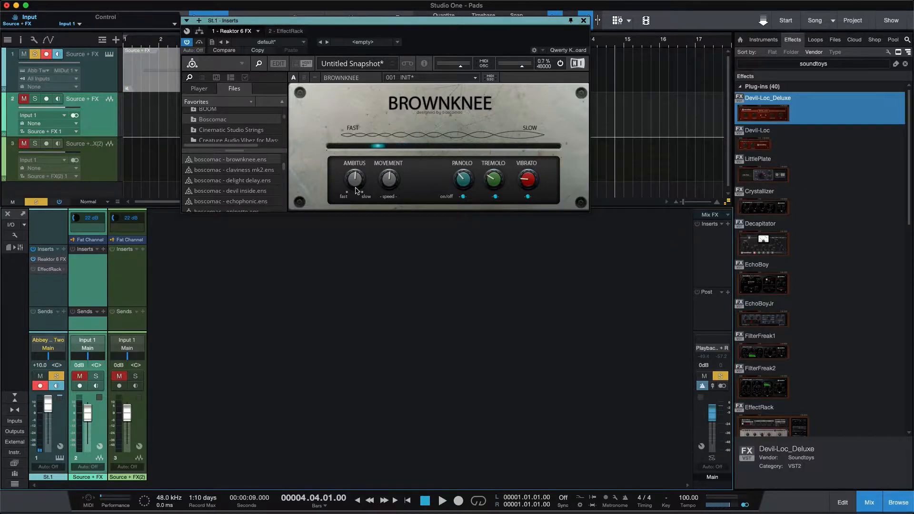
Raise Brownknee's Ambitus to 1.20 and switch Panolo off and back on while playing the cello.
left_click_drag(412, 21, 425, 353)
left_click_drag(420, 254, 420, 97)
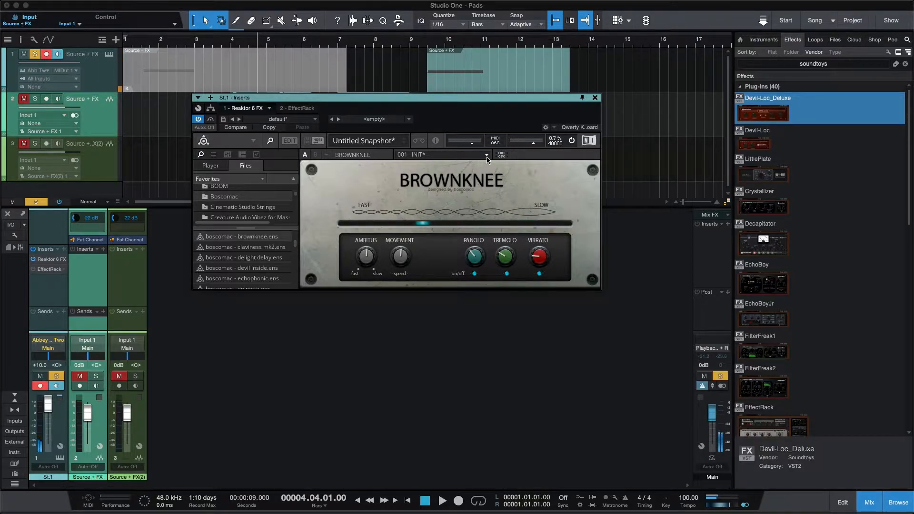
mouse_move(370, 261)
left_mouse_down()
mouse_move(377, 291)
mouse_move(383, 238)
mouse_move(379, 282)
mouse_move(380, 258)
left_mouse_up()
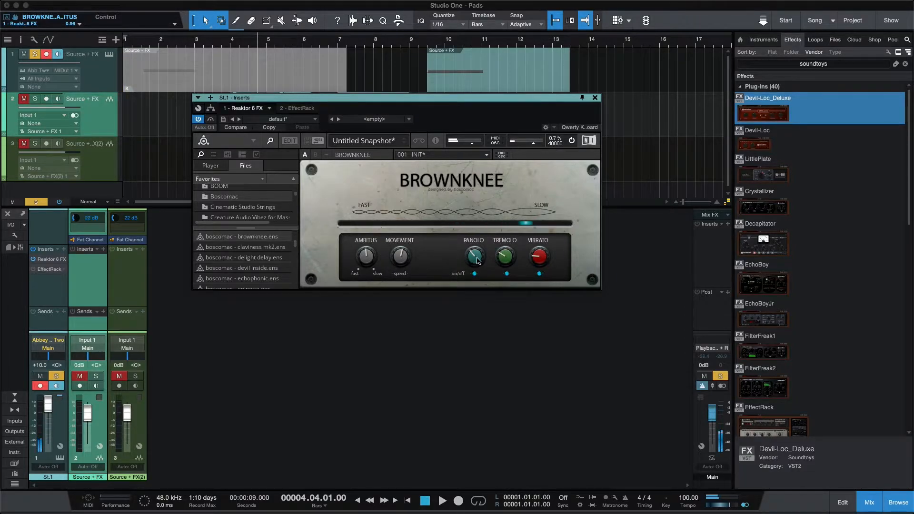
left_click(475, 273)
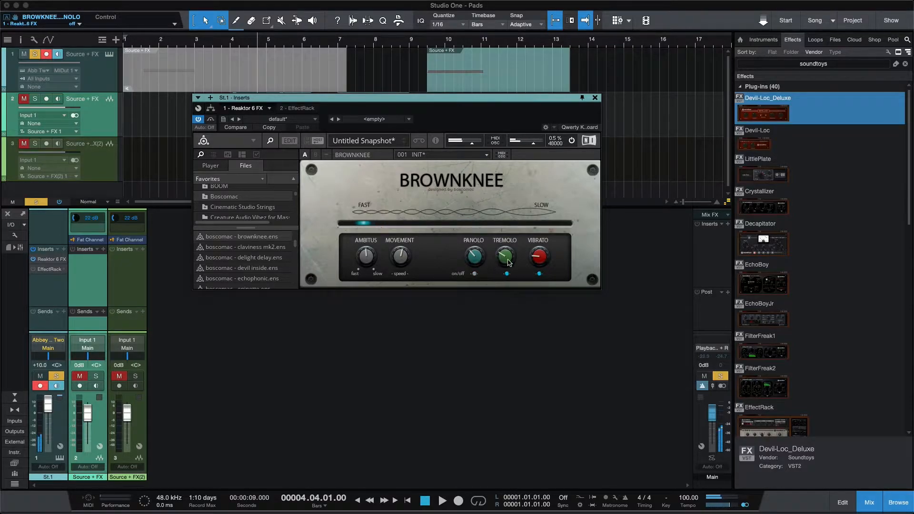
left_click_drag(401, 255, 379, 250)
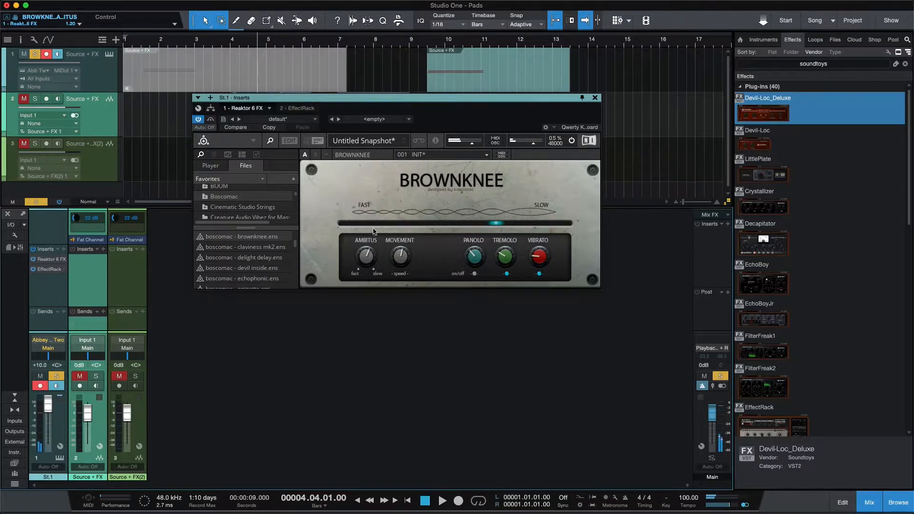
left_click(475, 274)
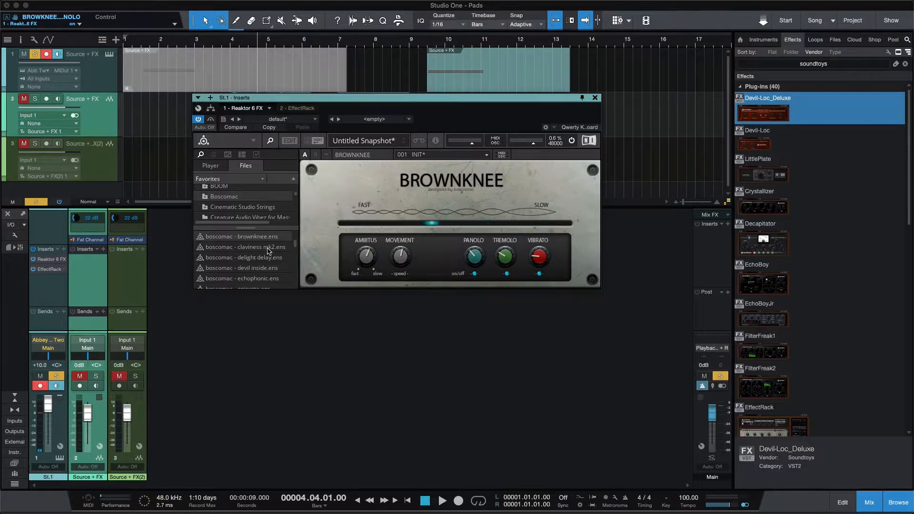
Load the boscomac echophonic ensemble and try its Repeat and Blend knobs, leaving Blend at 1.00.
double_click(256, 278)
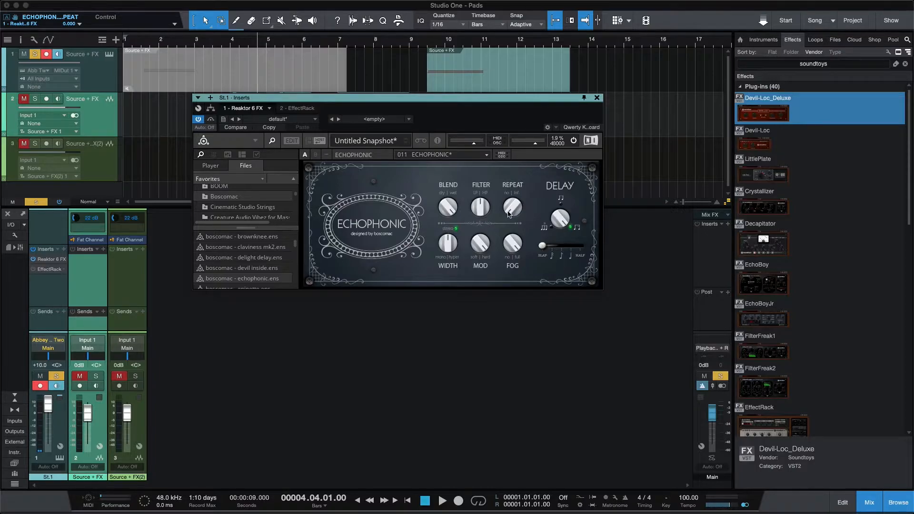
left_click_drag(513, 208, 514, 222)
left_click(465, 337)
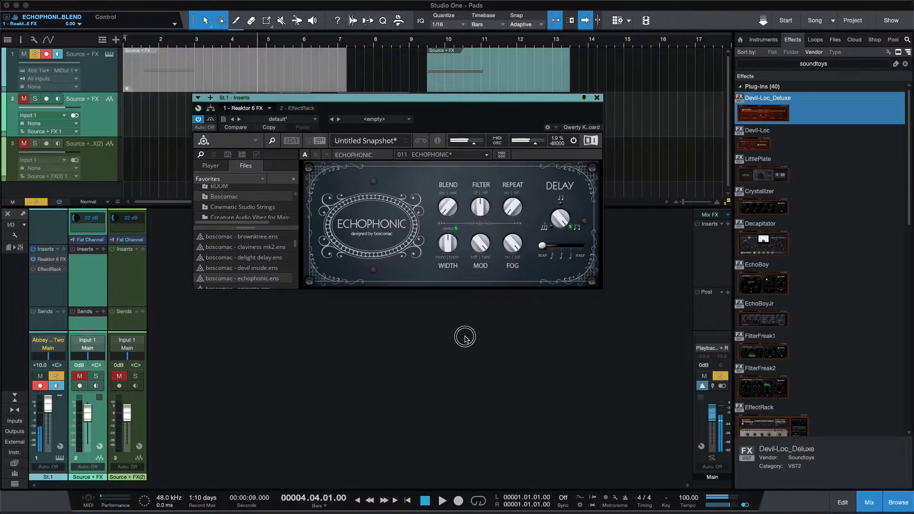
left_click(471, 250)
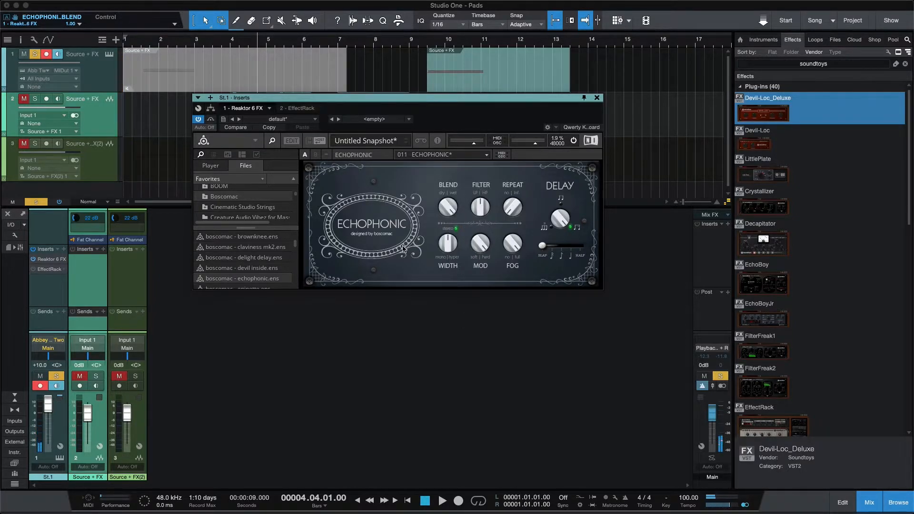
Adjust Echophonic's Filter, Width, Mod and Fog knobs while playing to hear each change.
left_click(484, 221)
left_click_drag(484, 222, 486, 234)
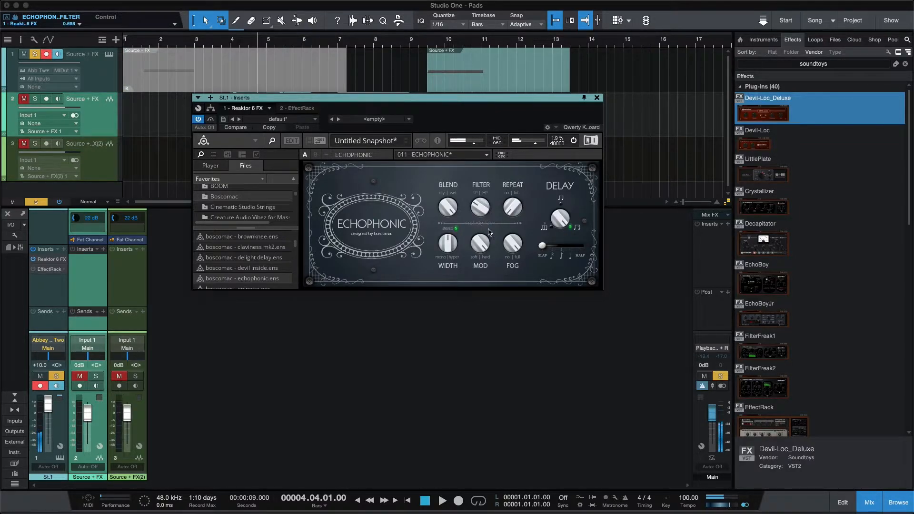
left_click(451, 251)
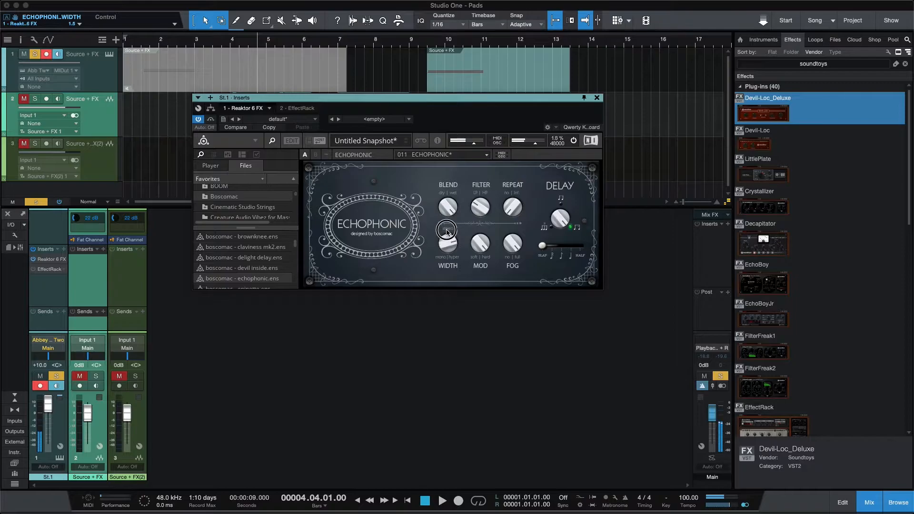
left_click_drag(451, 251, 517, 238)
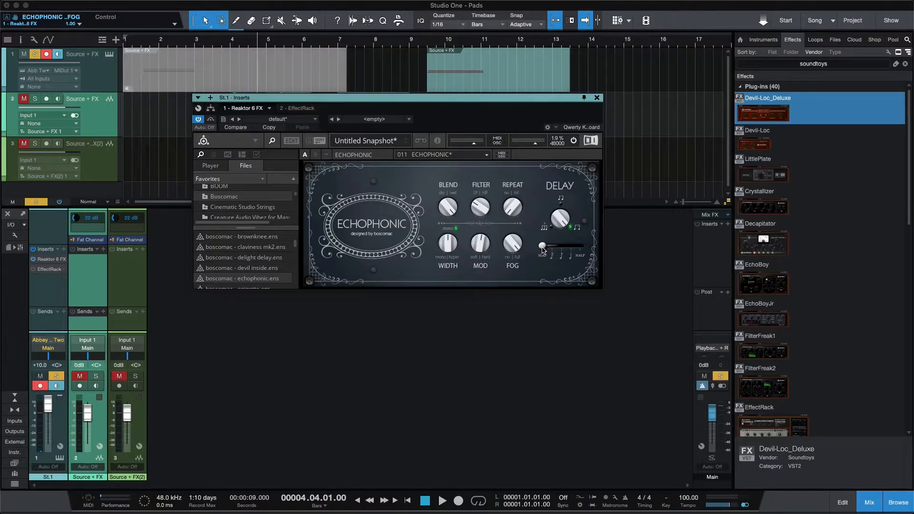
scroll(220, 279, "down", 2)
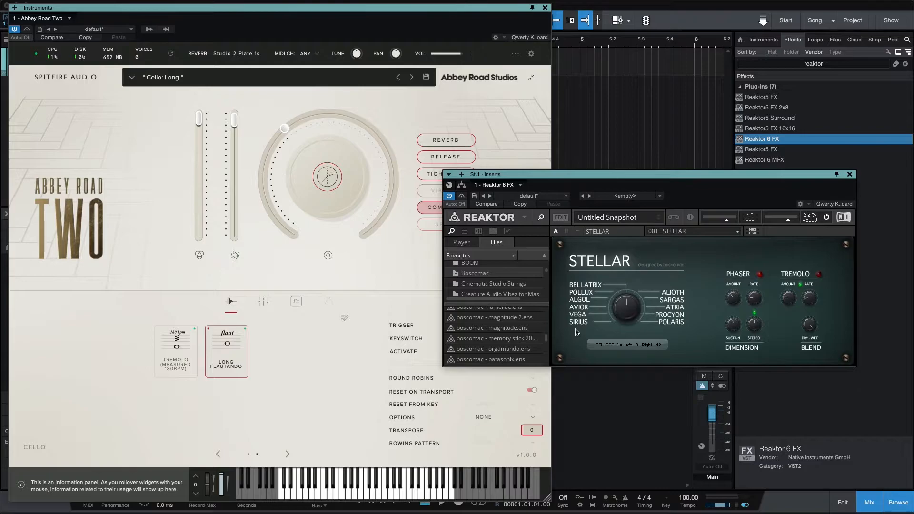
Switch Stellar's main selector to Pollux while playing, and bypass the Reaktor 6 FX insert.
left_click_drag(630, 305, 631, 308)
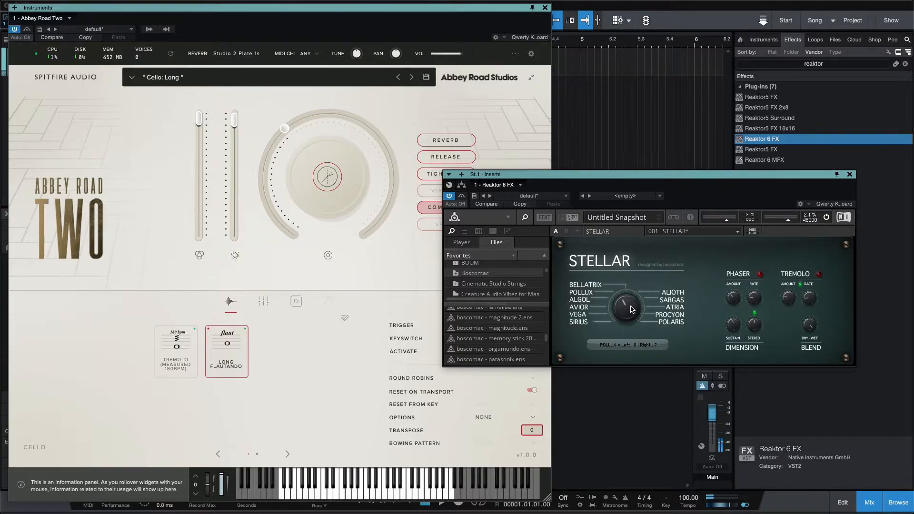
left_click(448, 196)
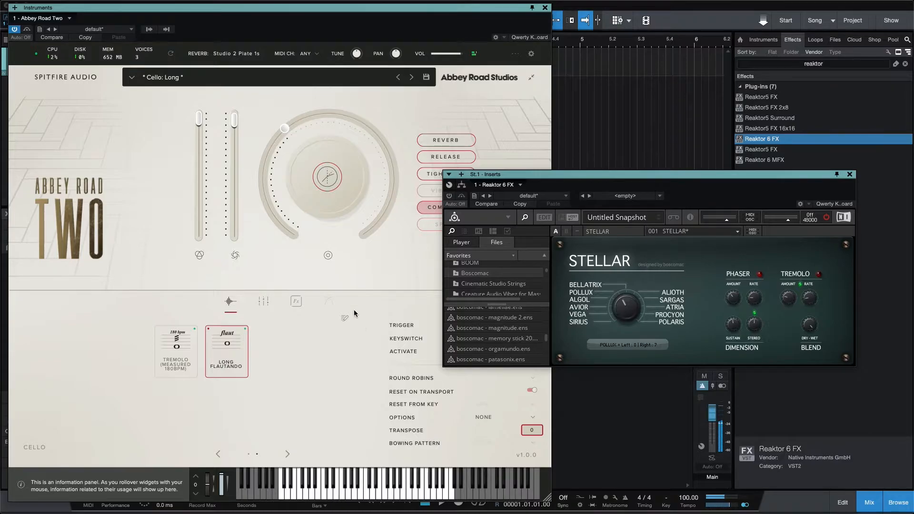
In Abbey Road Two's microphone mixer, pan the cello's close stereo signal to the left.
left_click(301, 393)
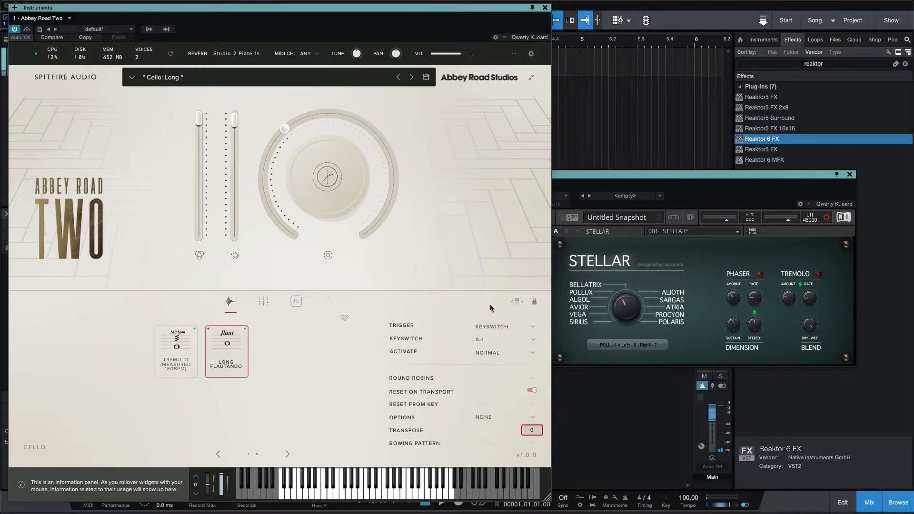
left_click(263, 301)
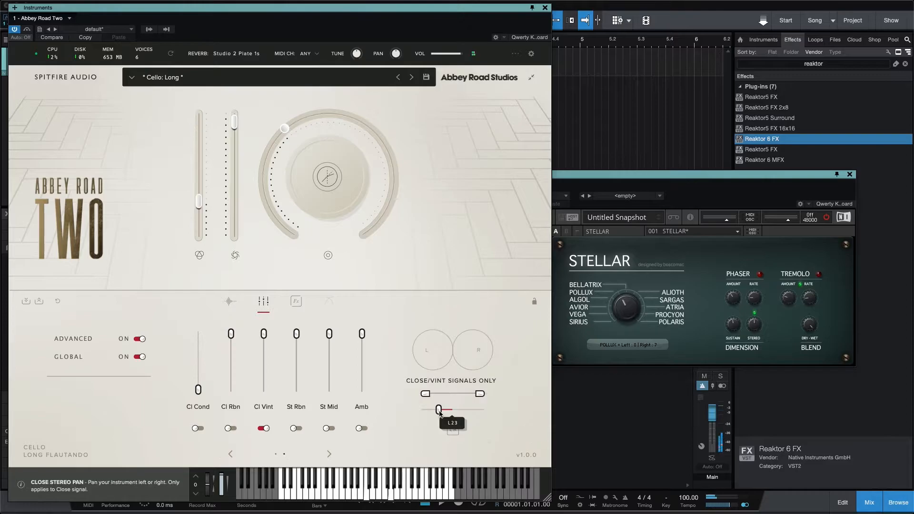
left_click_drag(452, 409, 434, 414)
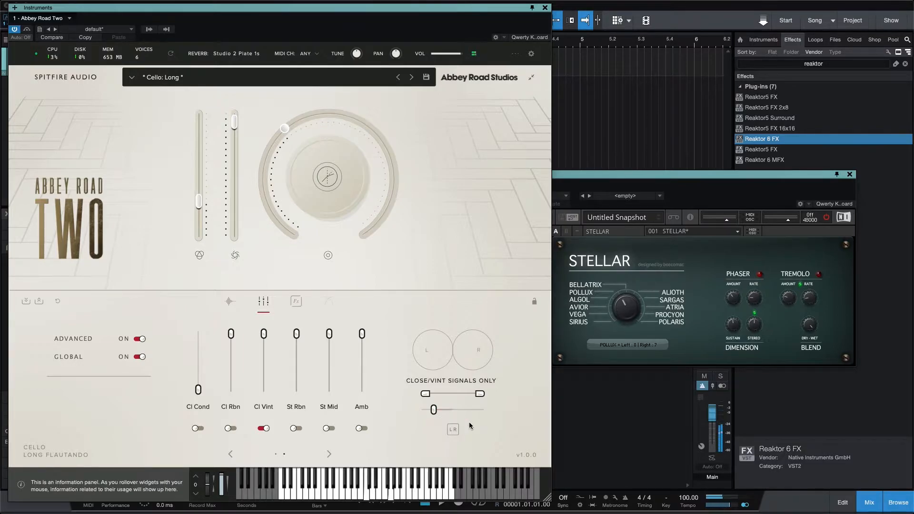
Re-enable the Reaktor 6 FX insert and switch Stellar to Algol and on to Avior while playing.
left_click(579, 357)
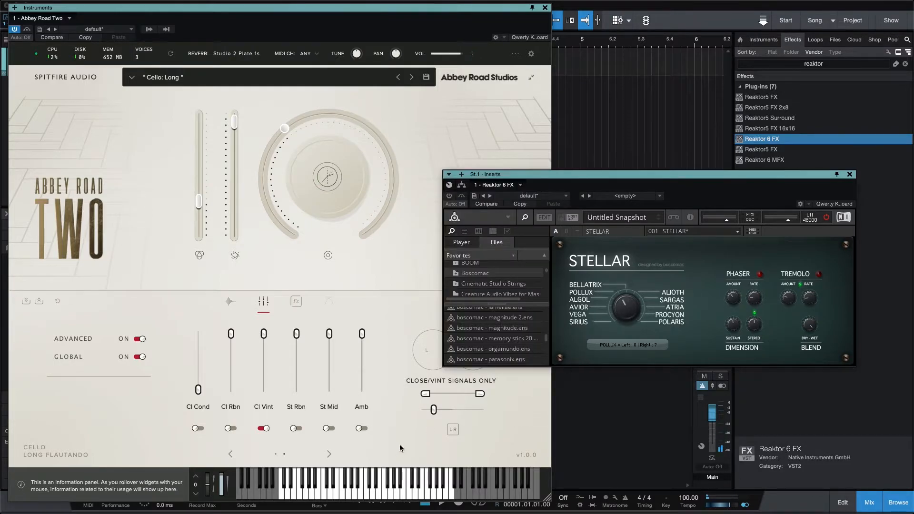
left_click(449, 196)
left_click_drag(626, 313, 626, 321)
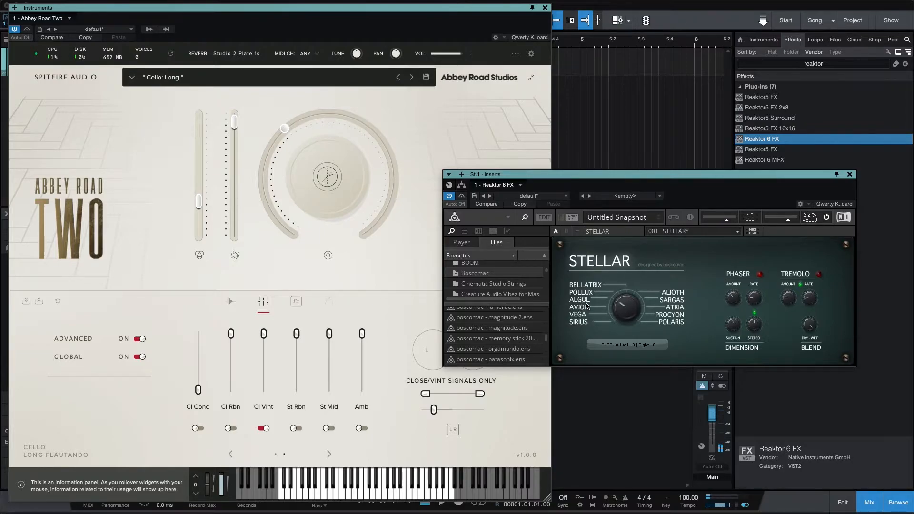
left_click(620, 312)
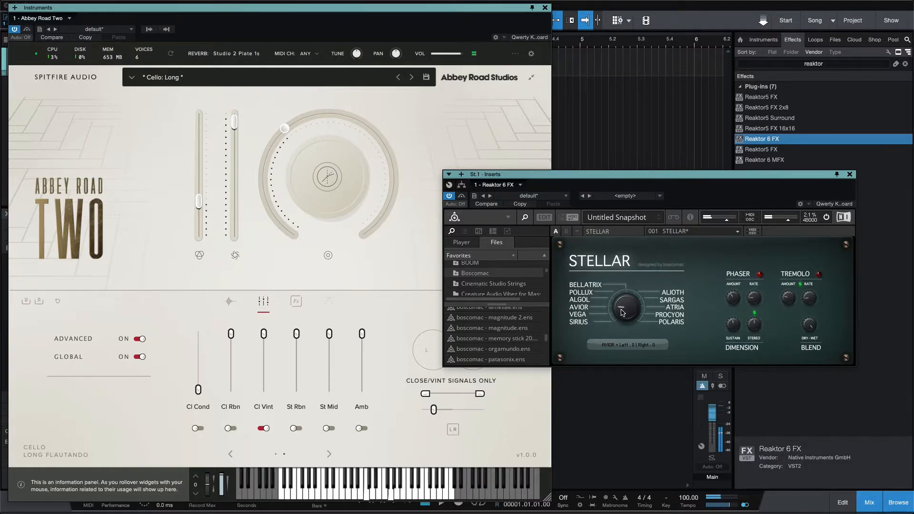
Step Stellar's selector onward through further settings, including Alioth and Sargas, while playing the cello.
left_click_drag(622, 312, 623, 318)
left_click_drag(629, 316, 628, 320)
left_click_drag(629, 320, 631, 283)
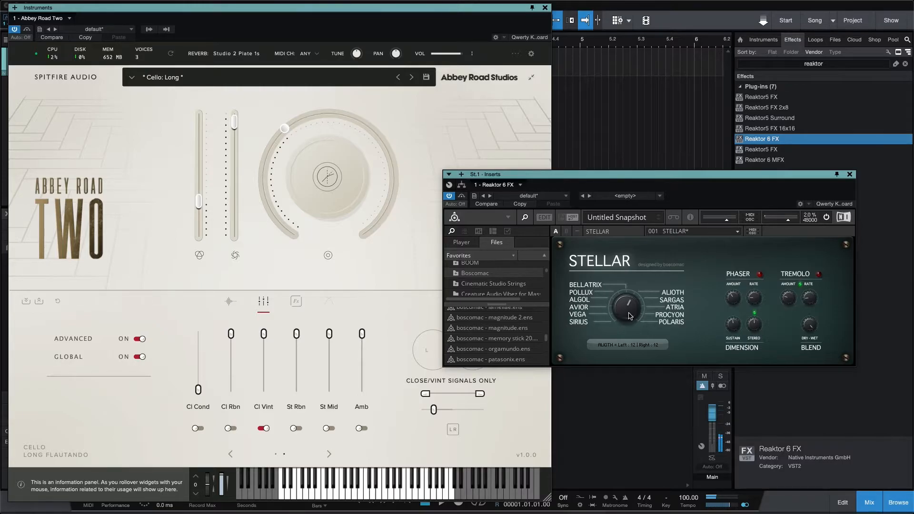
left_click_drag(629, 316, 630, 314)
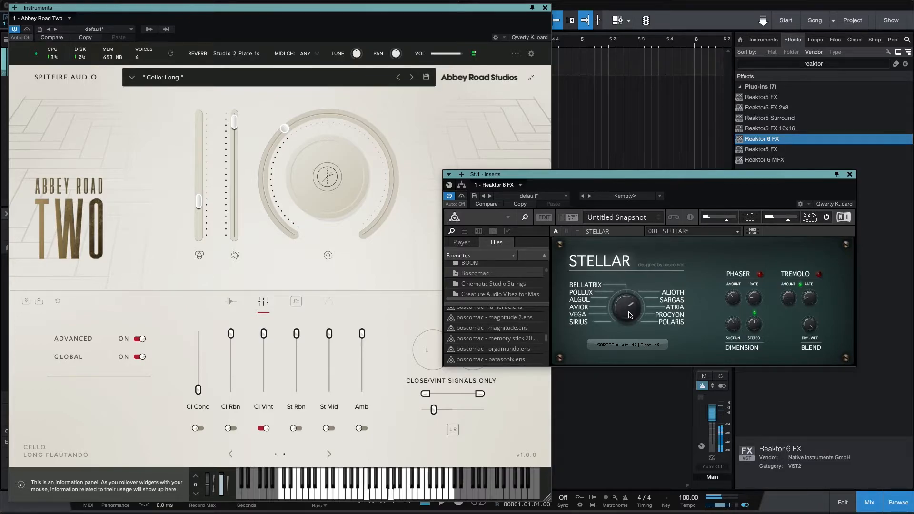
scroll(630, 316, "up", 1)
scroll(630, 318, "up", 1)
left_click_drag(625, 314, 625, 306)
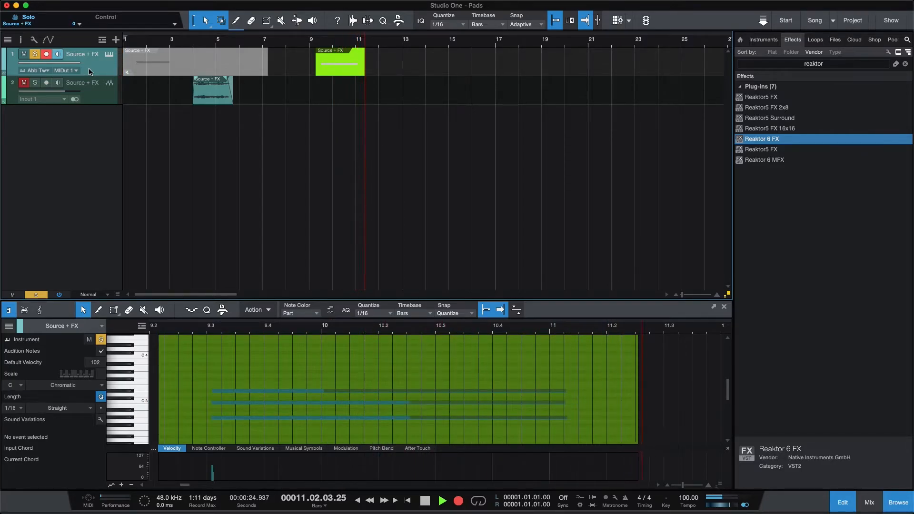
Stop playback and resize the recorded cello part to start at 9.03.01.00 with a length of 4.00.00.00.
key("space")
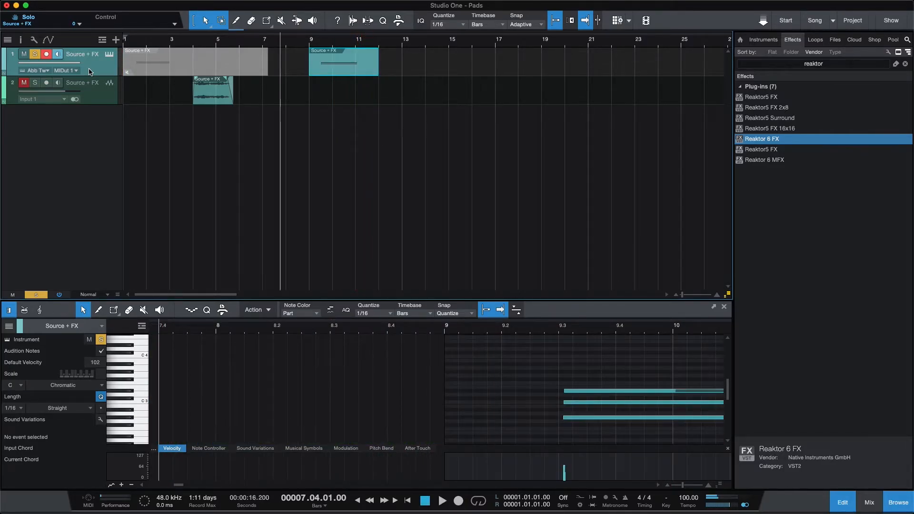
left_click_drag(378, 58, 414, 58)
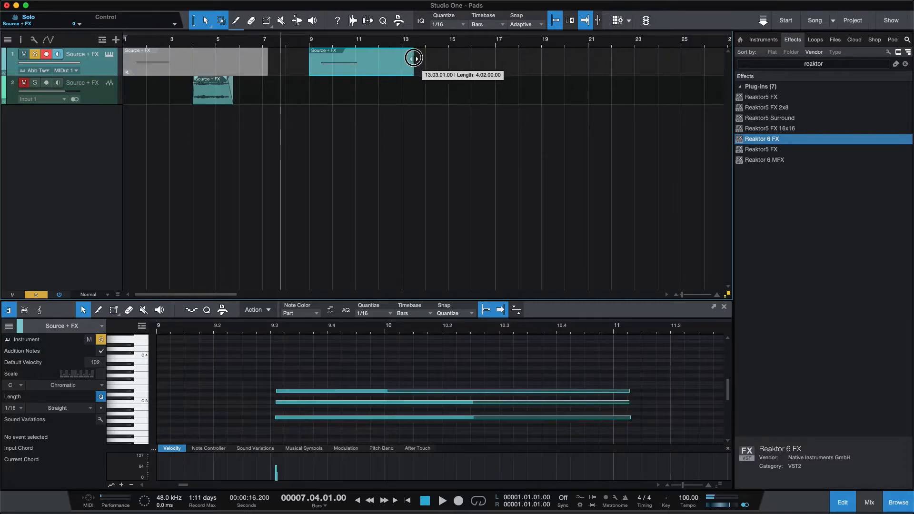
left_click_drag(309, 72, 320, 72)
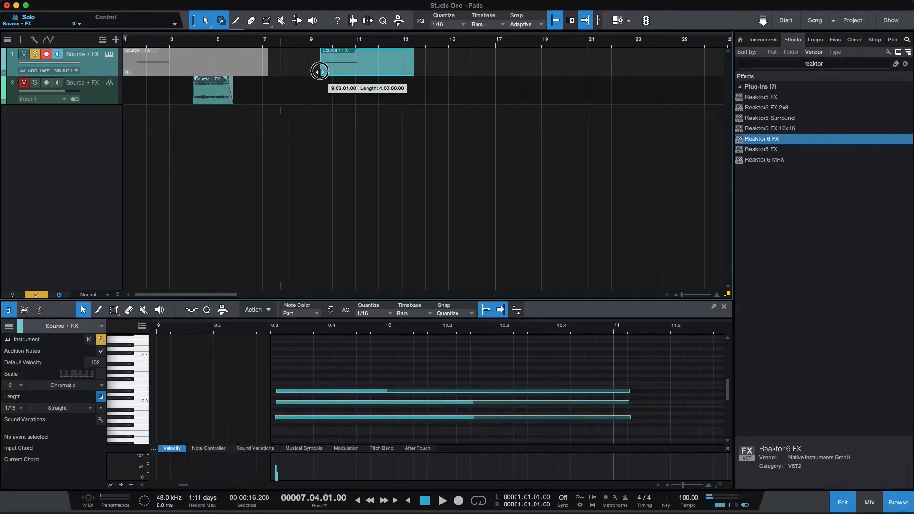
Render the resized cello part as an audio event on the second Source + FX track.
right_click(356, 73)
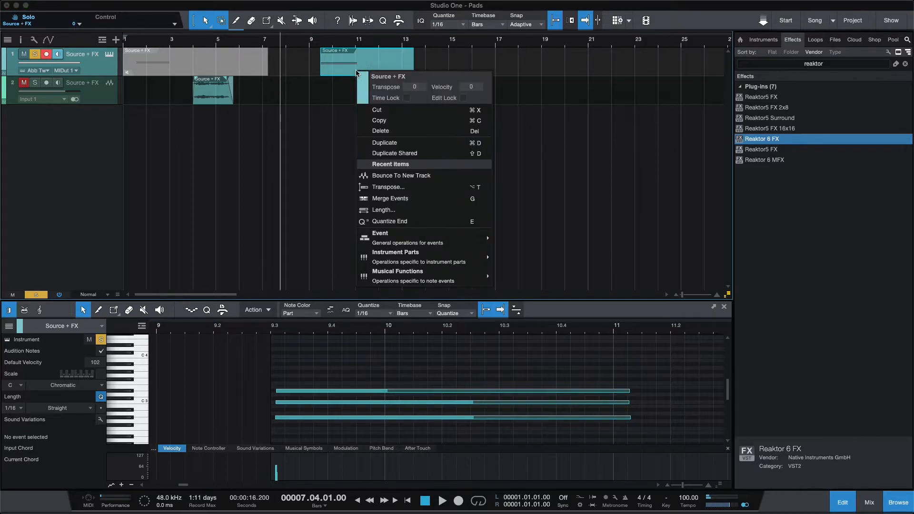
left_click(336, 72)
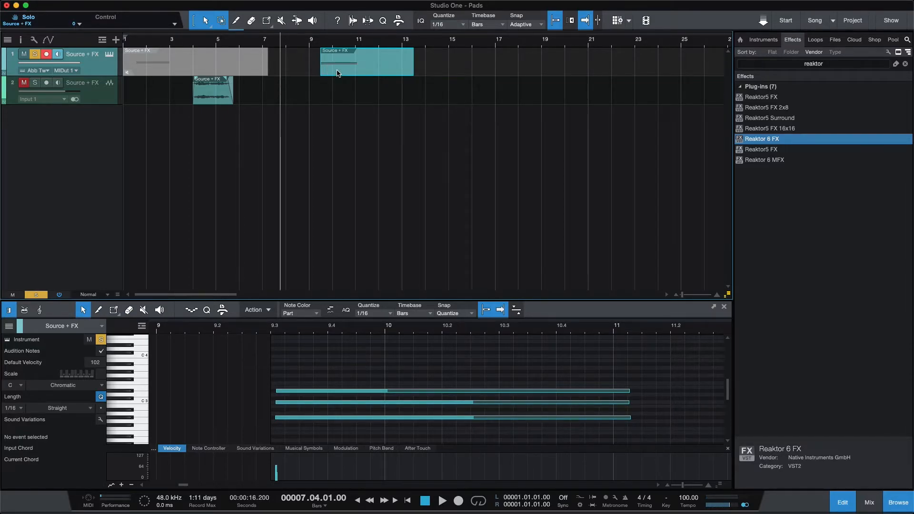
left_click_drag(337, 73, 339, 89)
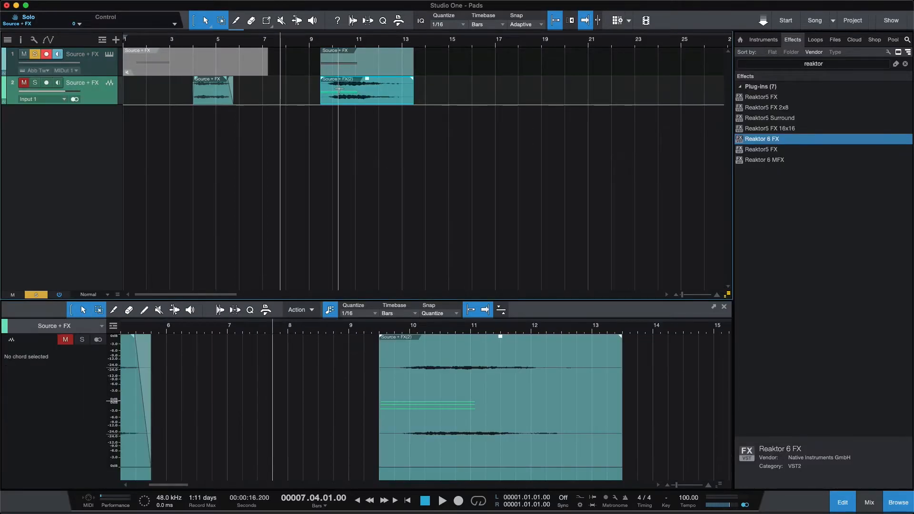
Unmute and solo the second track, and play the rendered audio briefly from 9.04.01.00.
left_click(24, 82)
left_click(35, 82)
left_click(326, 122)
key("space")
key("space")
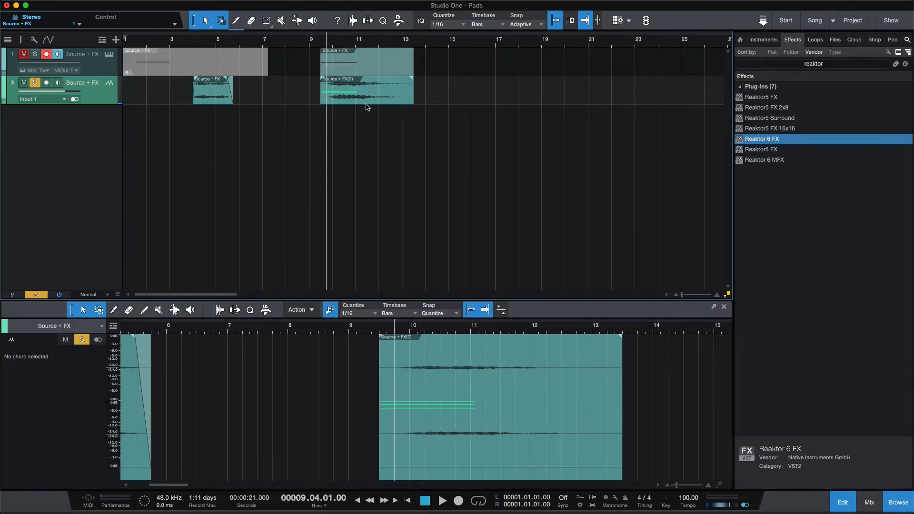
Enlarge the second track's height and select the rendered Source + FX(2) audio event.
left_click_drag(90, 104, 86, 258)
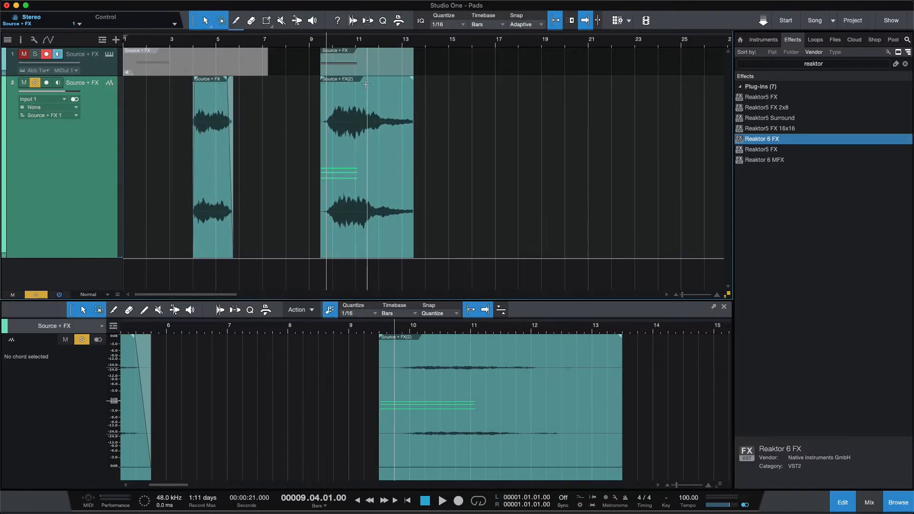
scroll(356, 128, "up", 2)
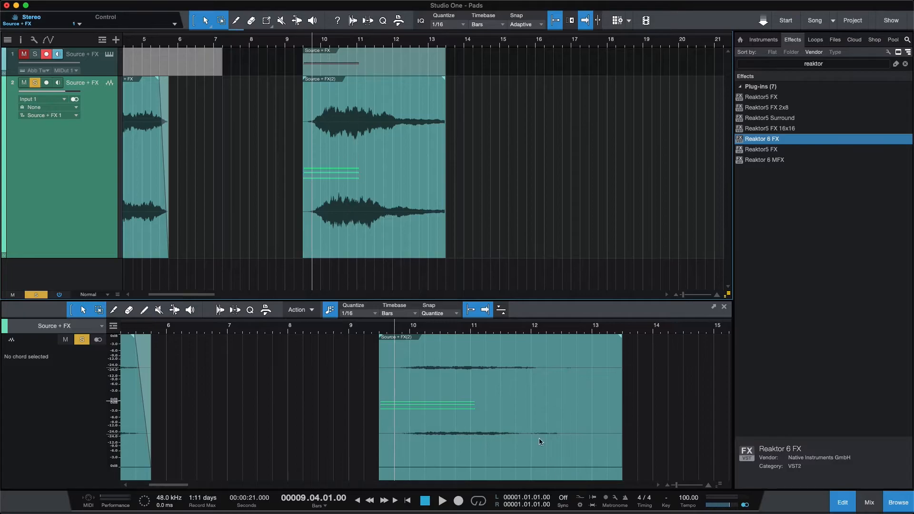
left_click(392, 244)
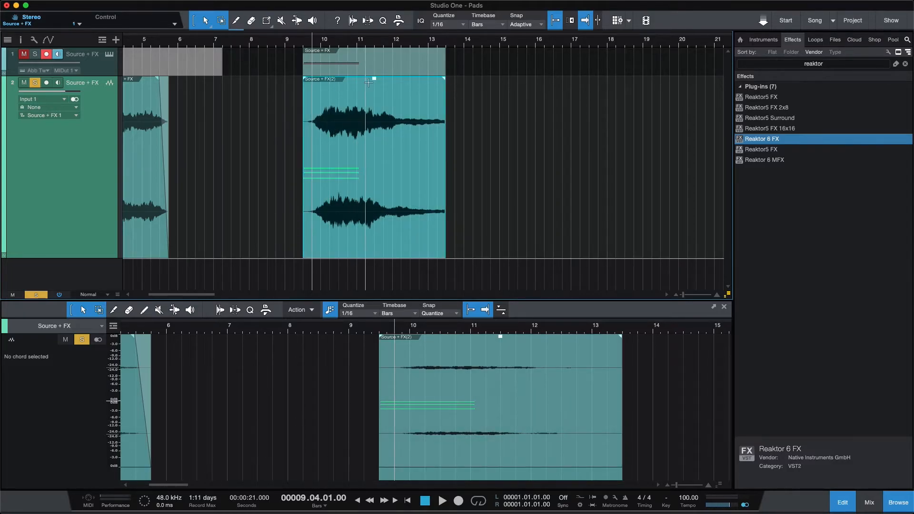
Lengthen the Source + FX(2) event on the third track to about bar 7.75 and the later event on the second track to bar 9.
scroll(372, 96, "left", 4)
left_click_drag(498, 78, 498, 87)
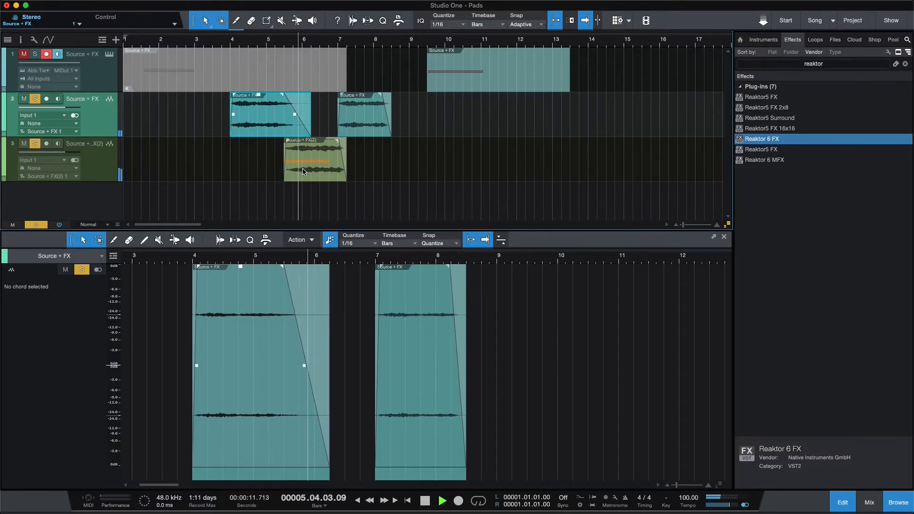
mouse_move(346, 154)
left_mouse_down()
mouse_move(364, 153)
mouse_move(336, 141)
left_mouse_up()
key("space")
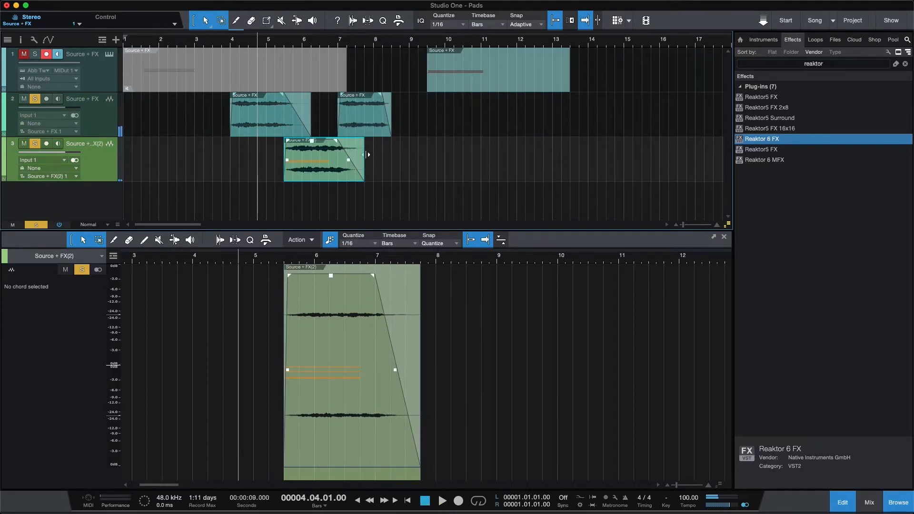
left_click_drag(391, 113, 413, 114)
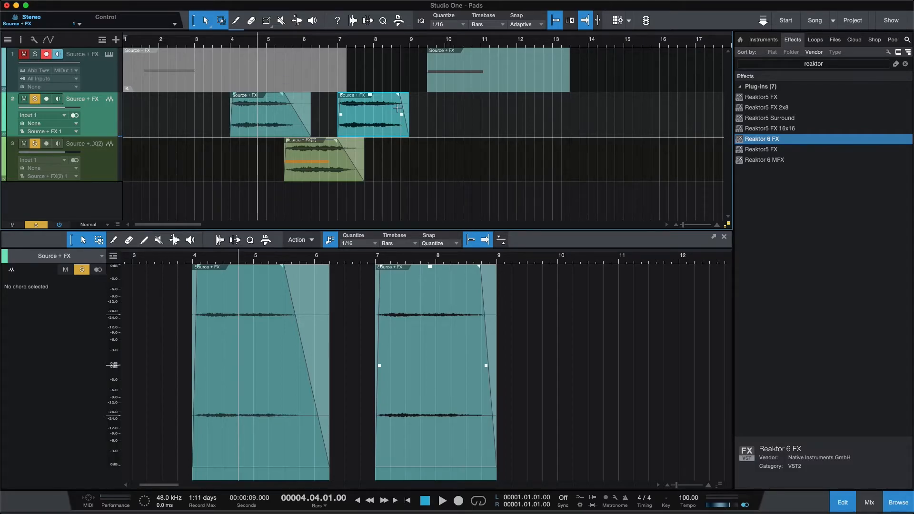
Search the effects for "soundtoys" and insert EffectRack after Reaktor 6 FX on the cello channel.
key("super+f")
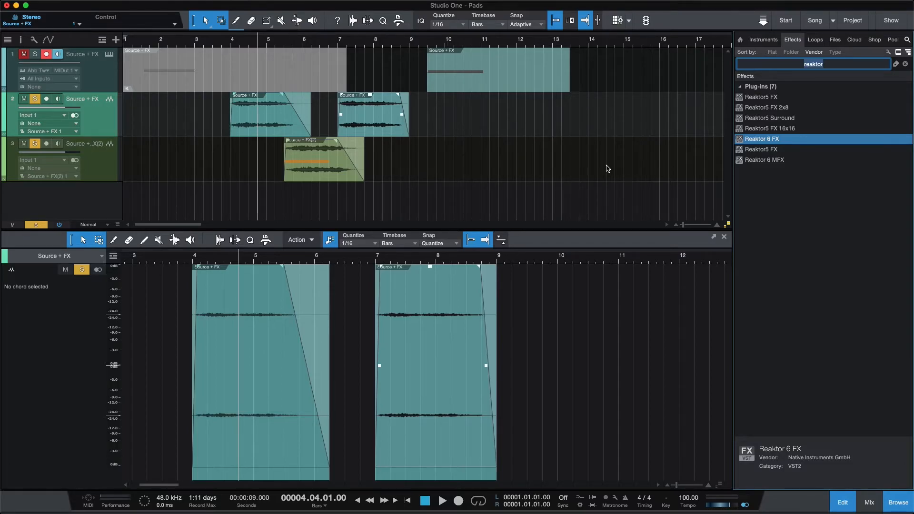
type("soundtoys")
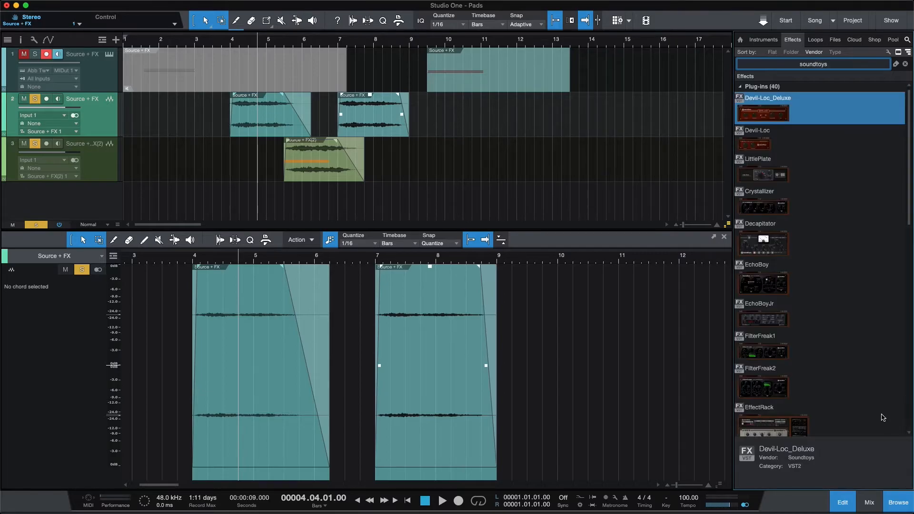
scroll(866, 355, "down", 3)
scroll(866, 355, "down", 2)
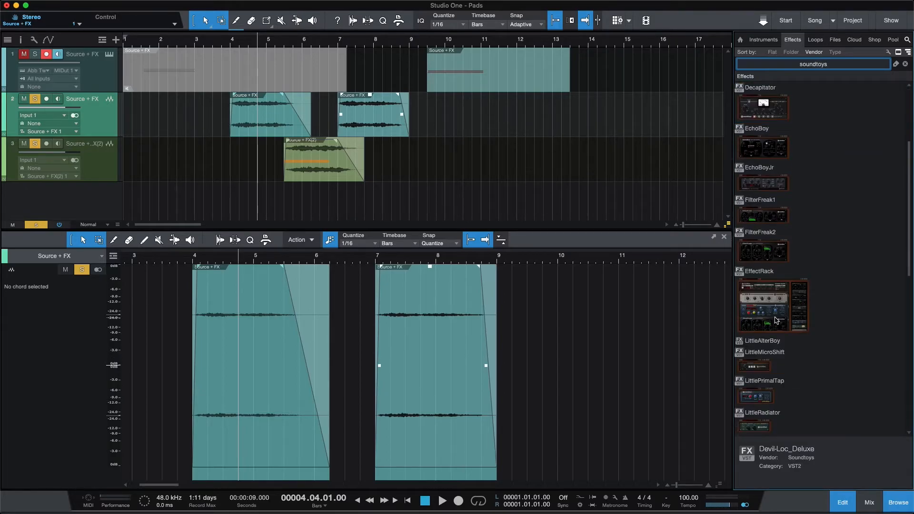
left_click_drag(776, 318, 775, 318)
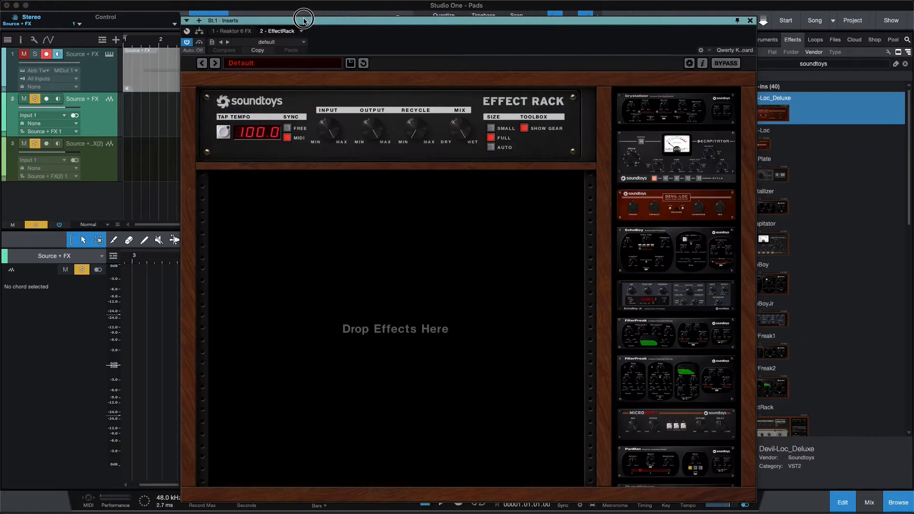
Bypass the Reaktor 6 FX insert and load the VOCAL 1 preset in EffectRack, raising the rack's overall Mix.
left_click(232, 31)
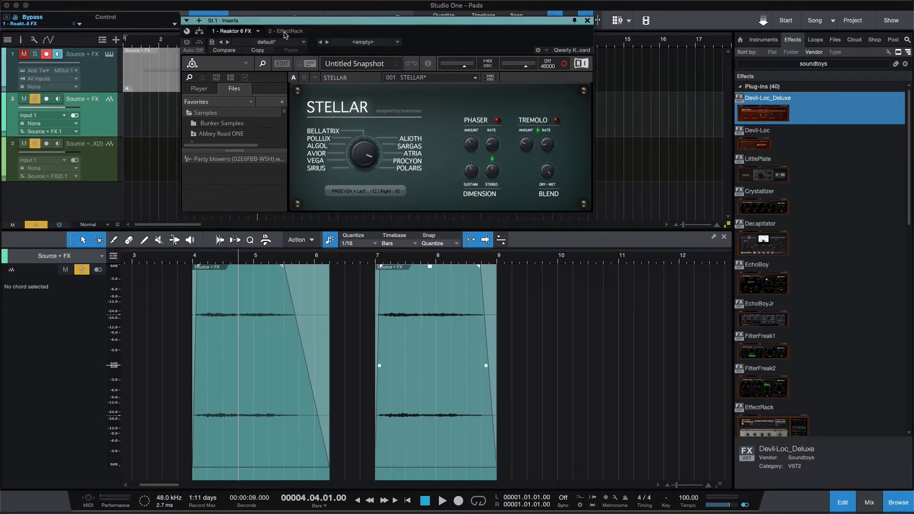
left_click(286, 32)
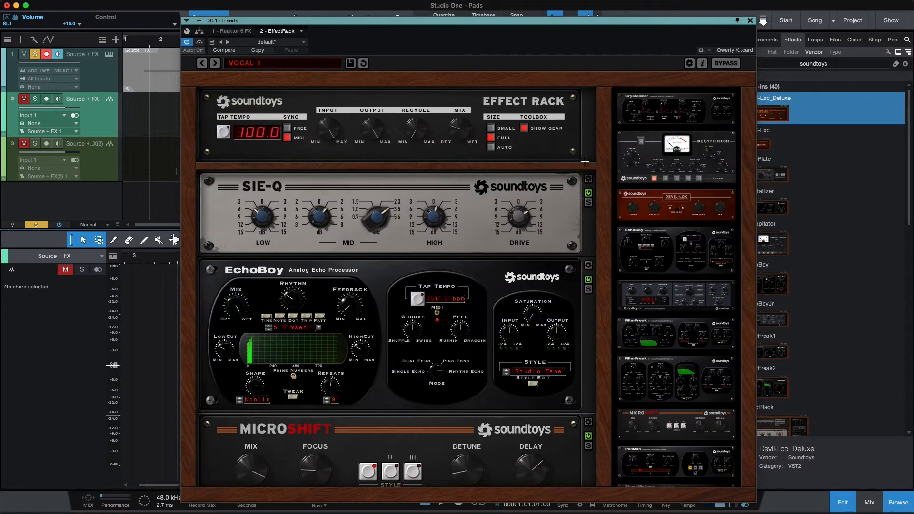
mouse_move(603, 224)
left_mouse_down()
mouse_move(610, 320)
mouse_move(610, 239)
left_mouse_up()
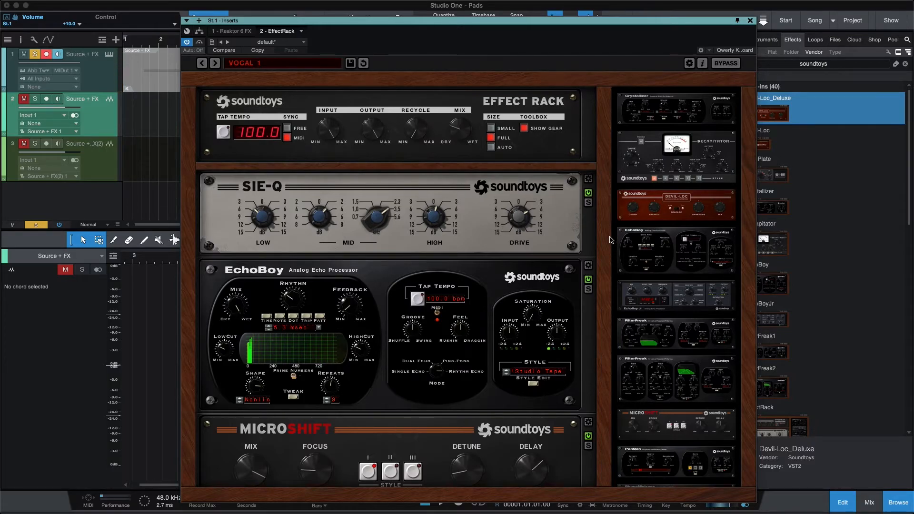
left_click_drag(457, 127, 460, 70)
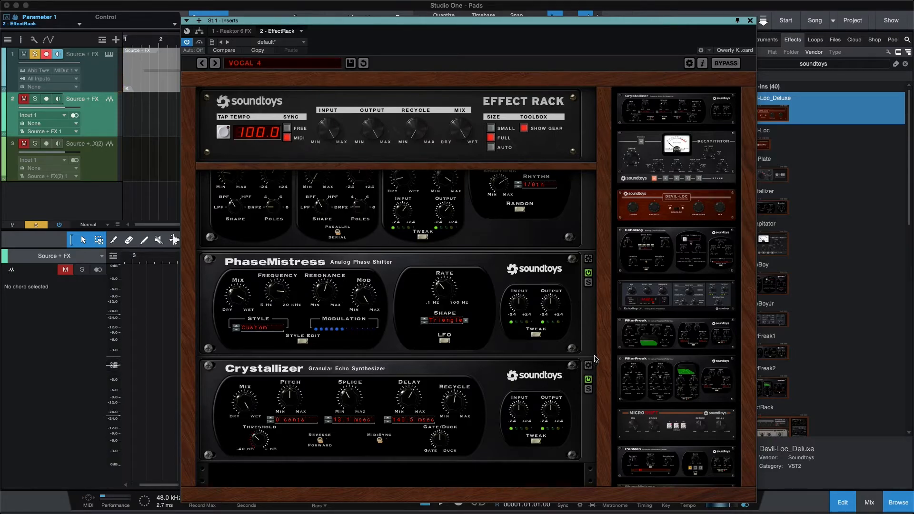
Adjust the PhaseMistress mix in the VOCAL 4 effect chain and switch that module off.
scroll(596, 342, "up", 3)
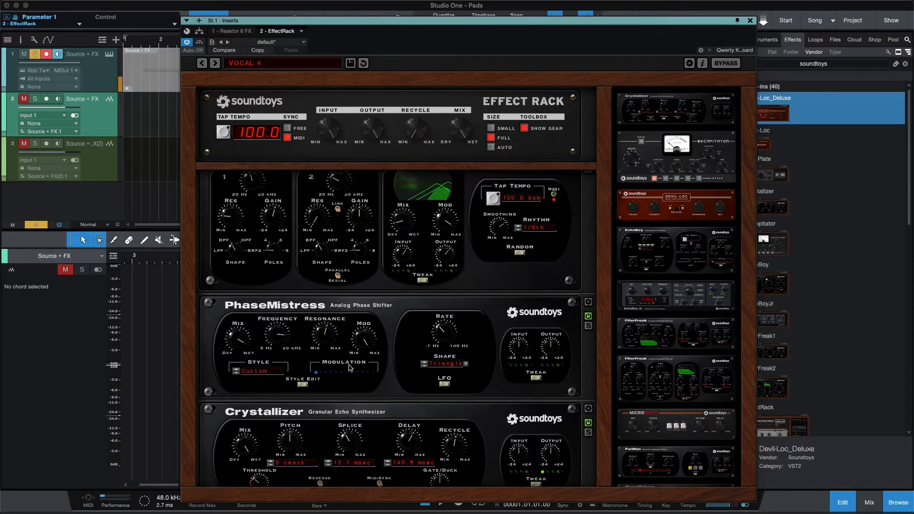
left_click_drag(244, 345, 248, 439)
left_click(589, 317)
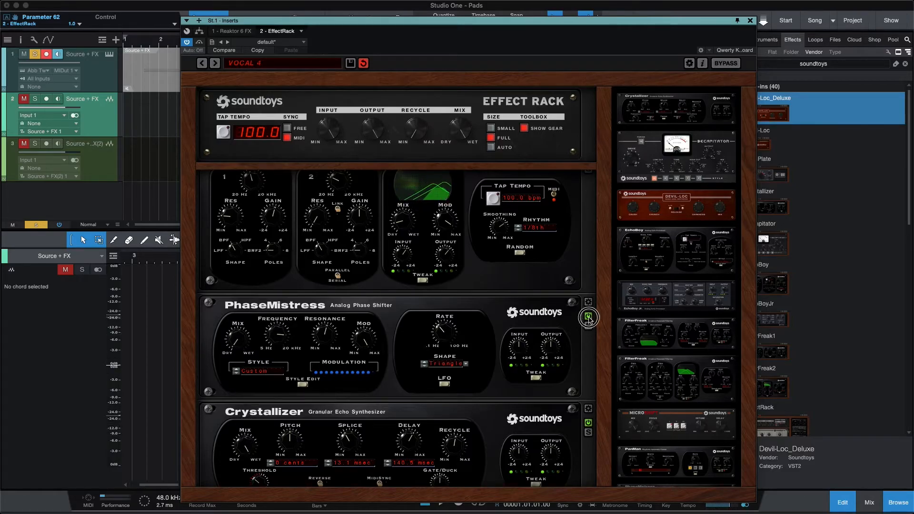
Compare the VOCAL 4 sound with EffectRack bypassed and active.
left_click_drag(606, 301, 607, 243)
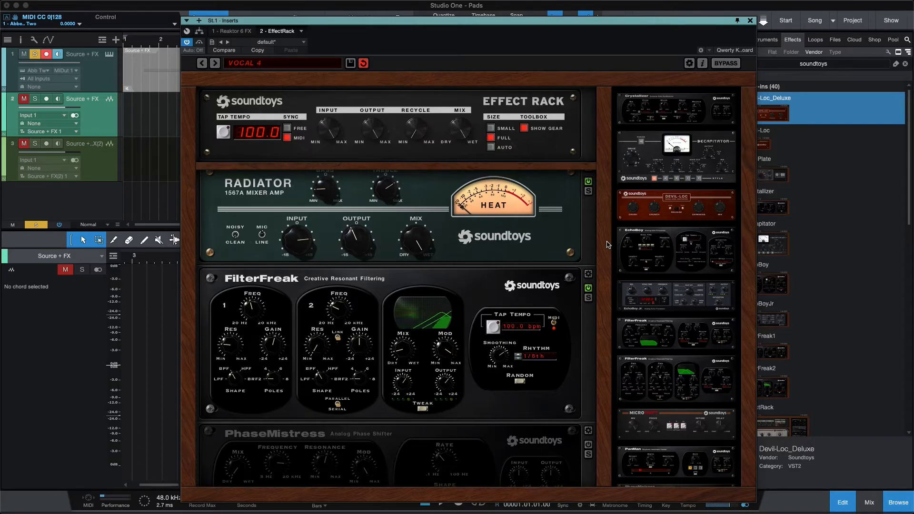
left_click(188, 42)
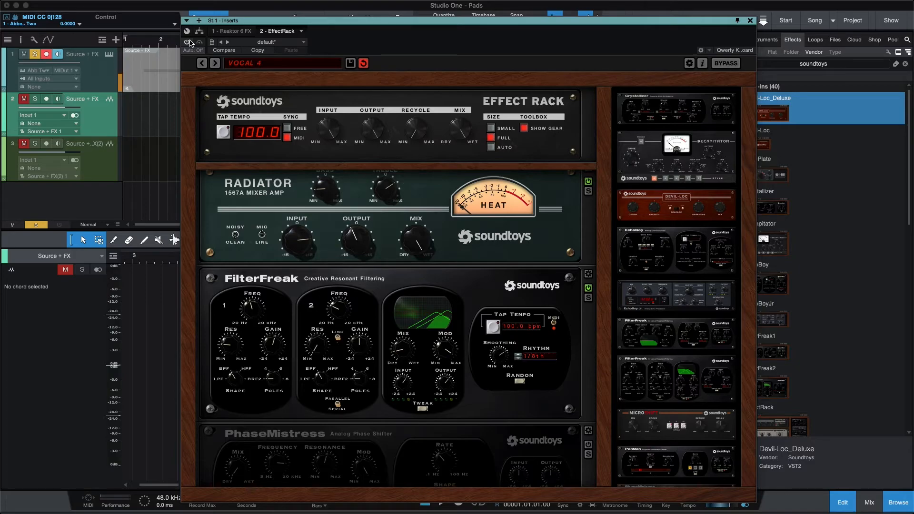
left_click(187, 43)
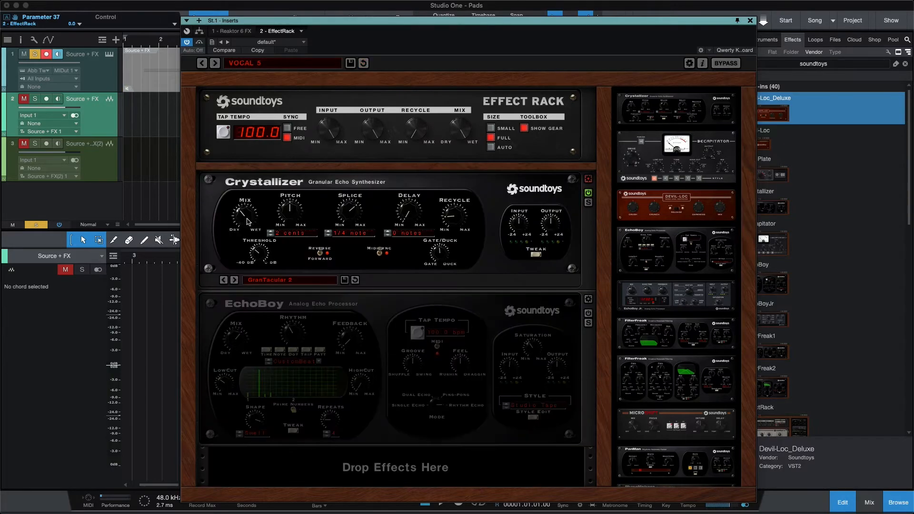
Raise the Crystallizer mix in EffectRack's VOCAL 5 preset.
left_click(249, 199)
left_click_drag(249, 199, 255, 171)
left_click_drag(255, 170, 269, 132)
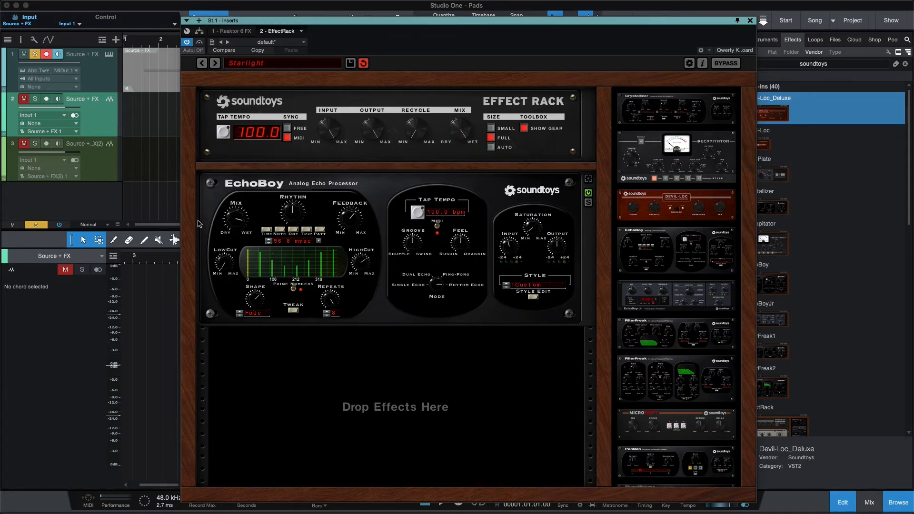
Set the EchoBoy mix to 100 in the Starlight preset, look through the 05 Spaces presets and close EffectRack.
left_click_drag(229, 226, 231, 200)
left_click(255, 65)
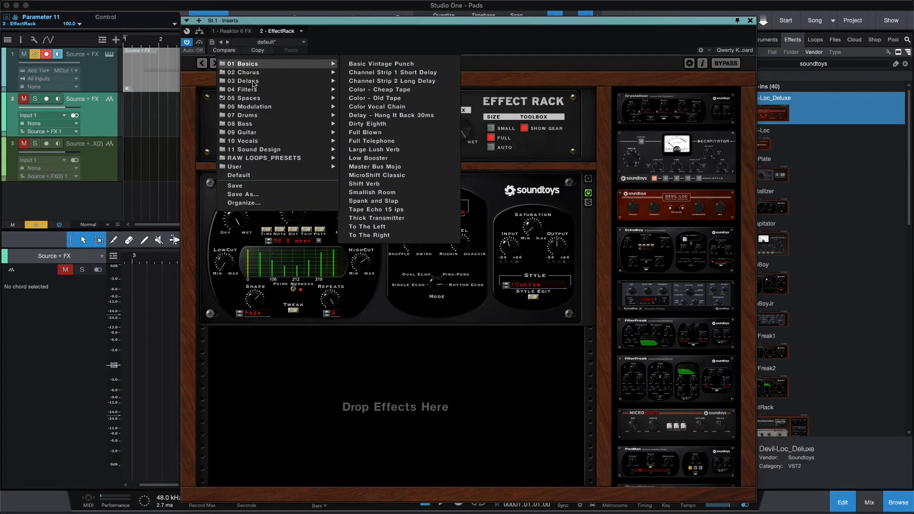
mouse_move(247, 99)
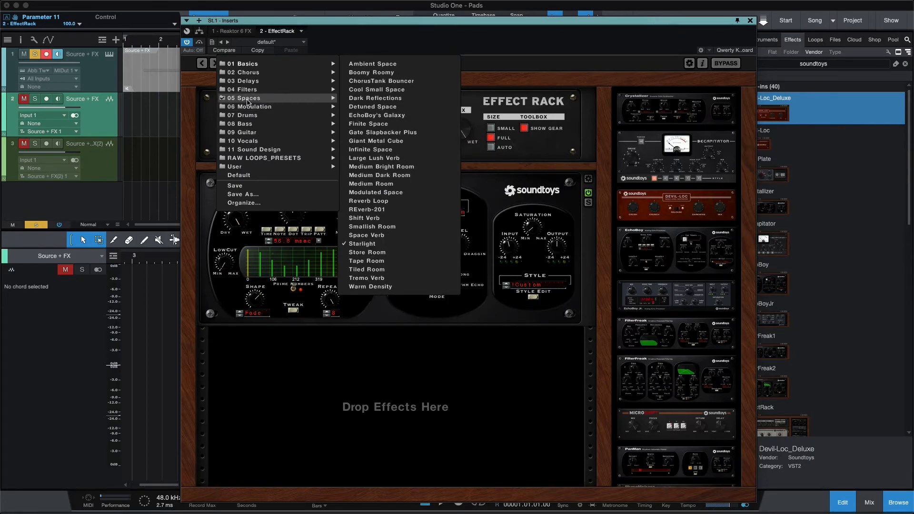
left_click(298, 383)
left_click(750, 20)
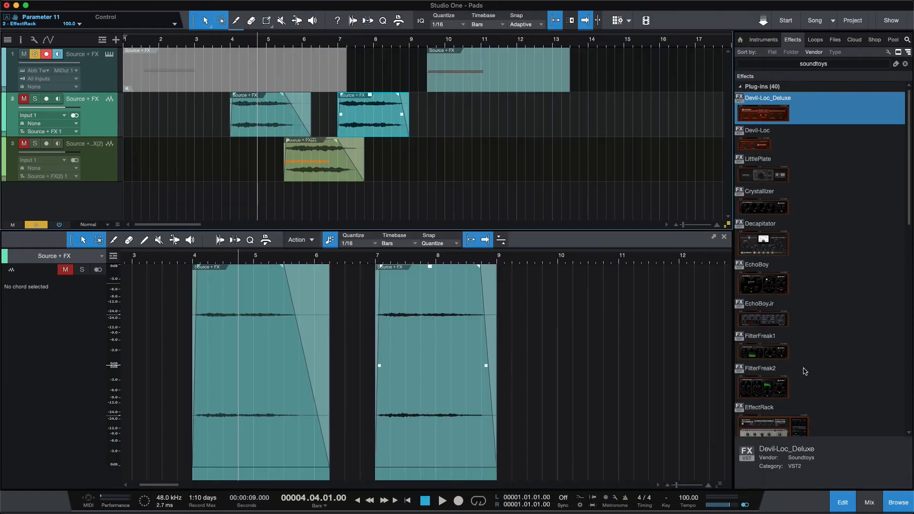
Show the mixer and examine the FX chain options and the Guitar and Drums chain presets for the cello channel's inserts.
left_click(869, 501)
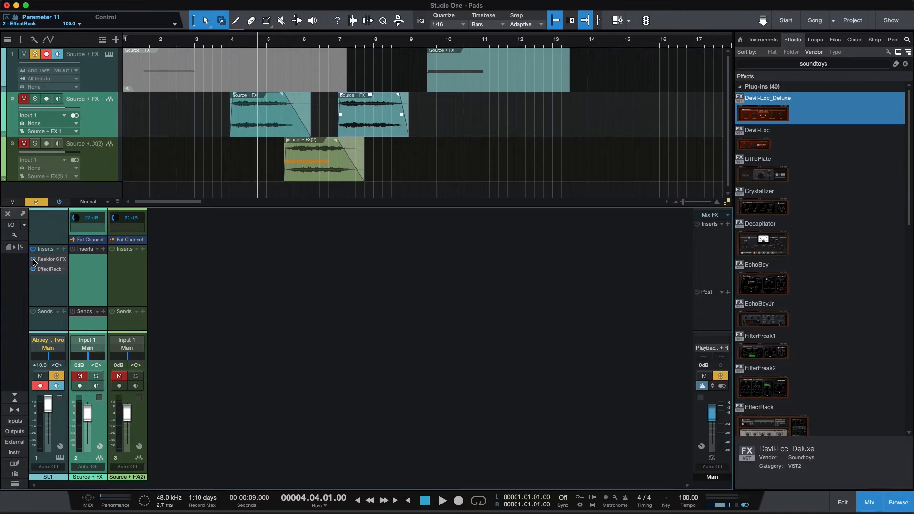
left_click(57, 249)
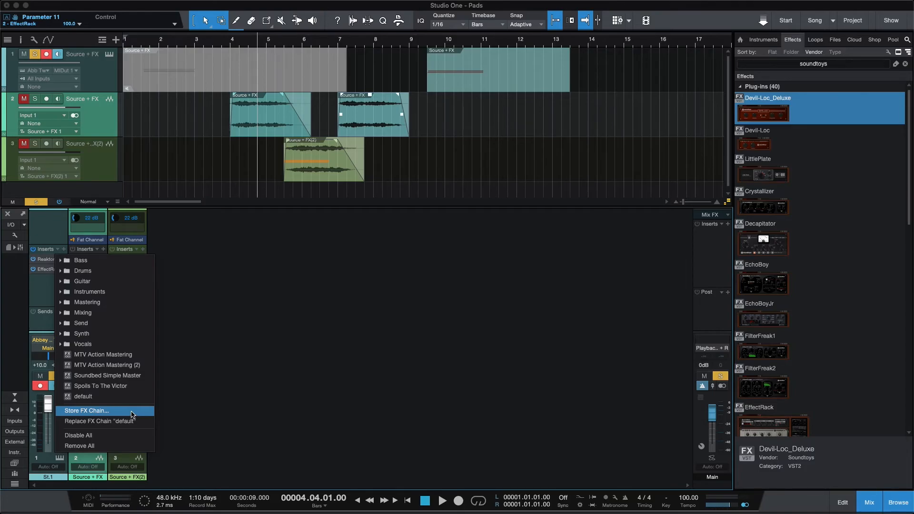
left_click(82, 281)
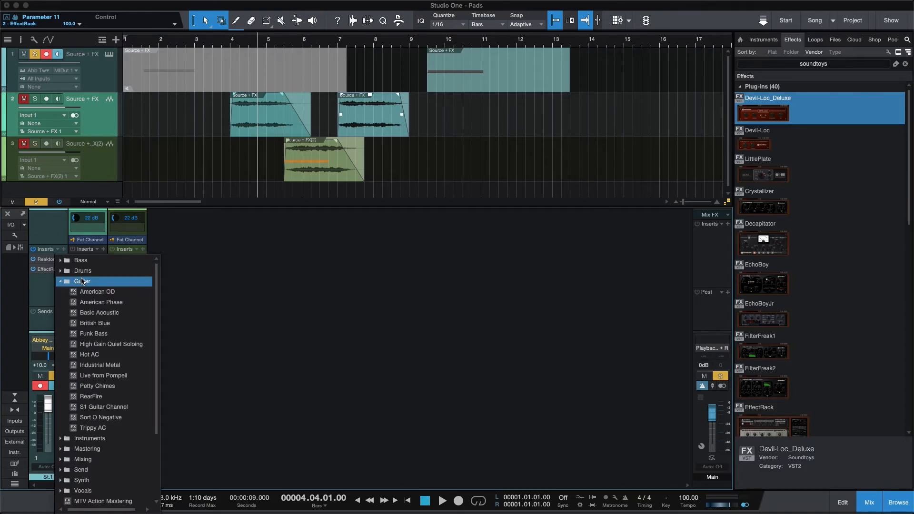
left_click(82, 270)
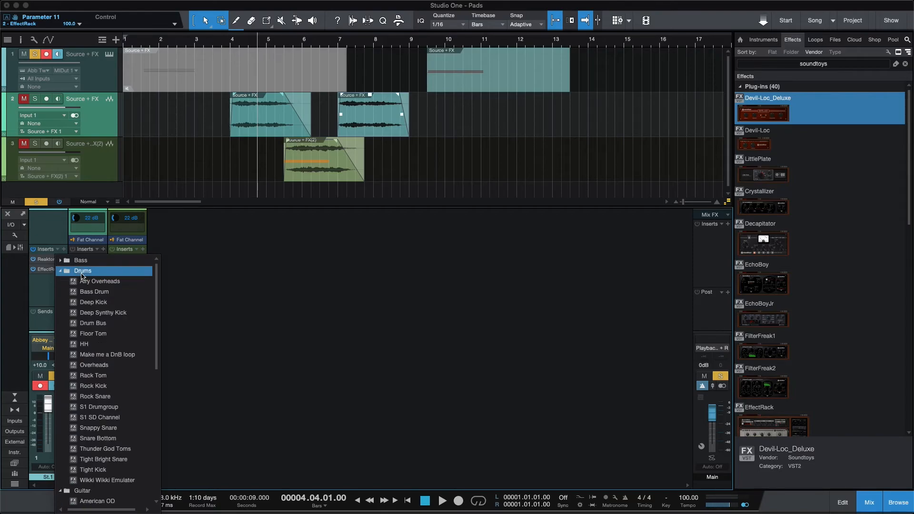
left_click(184, 353)
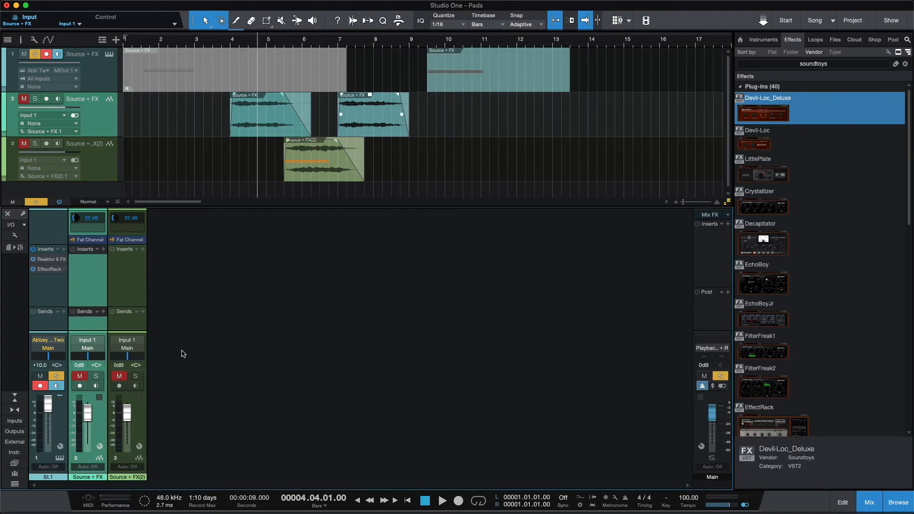
Check the Abbey Road Two cello instrument and load the boscomac - floodverb ensemble in the Reaktor 6 FX insert.
left_click(109, 56)
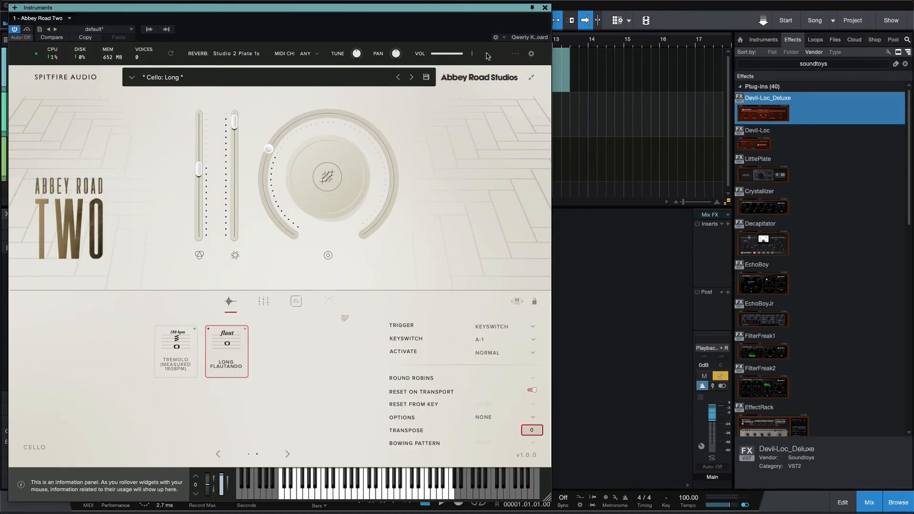
left_click(545, 8)
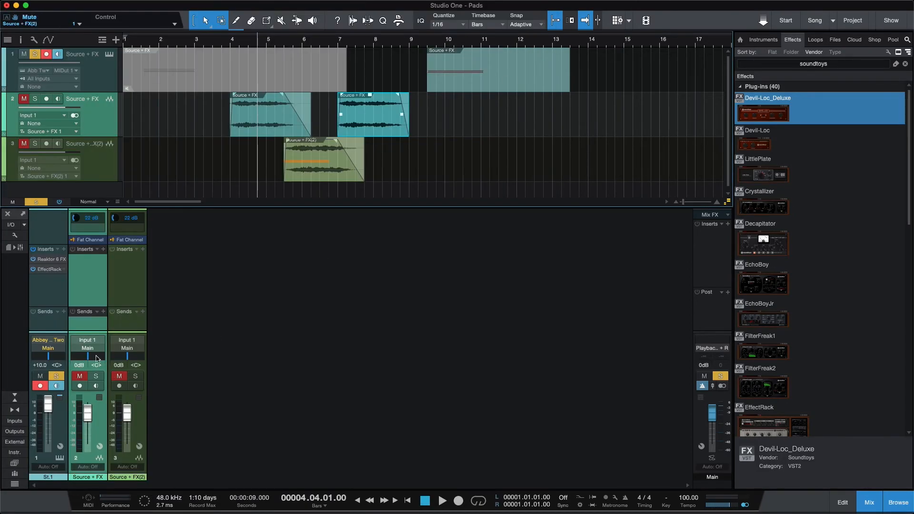
left_click(51, 259)
double_click(257, 268)
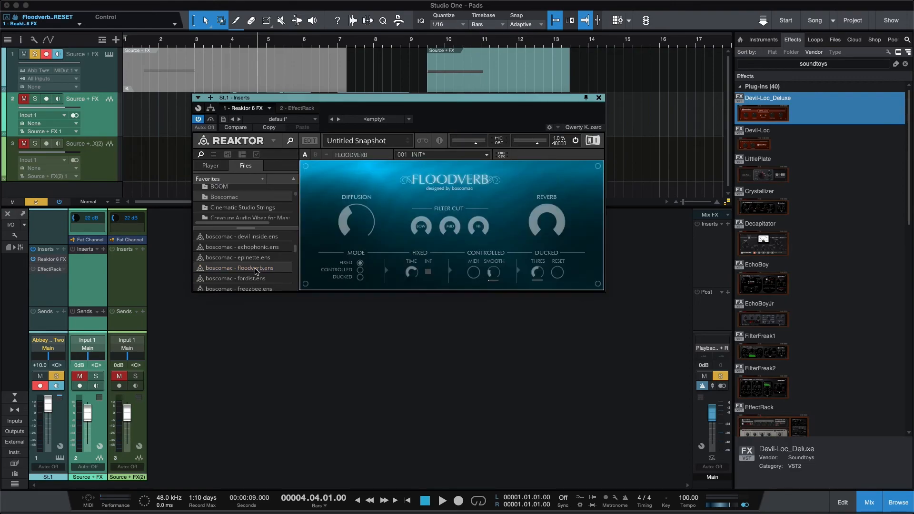
Set Floodverb to Ducked mode and trigger its reset repeatedly while playing the cello.
left_click(557, 274)
left_click(558, 274)
left_click(360, 277)
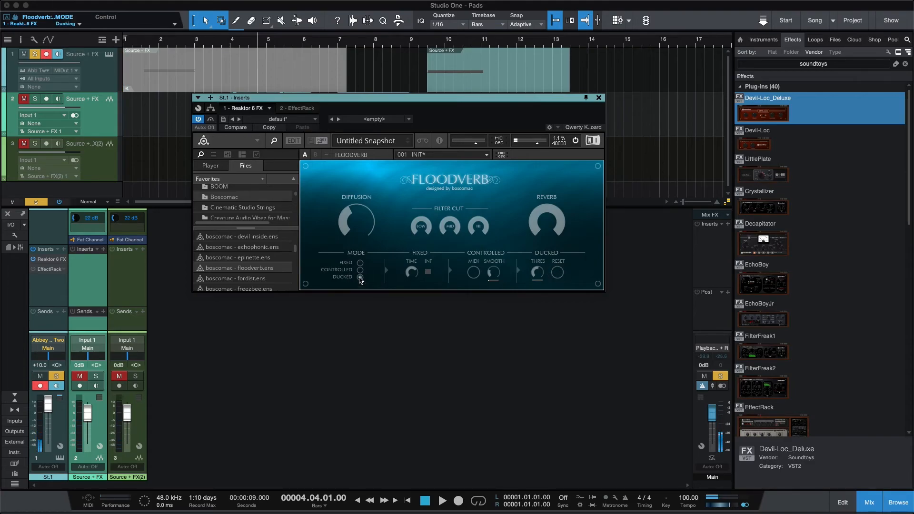
left_click(556, 275)
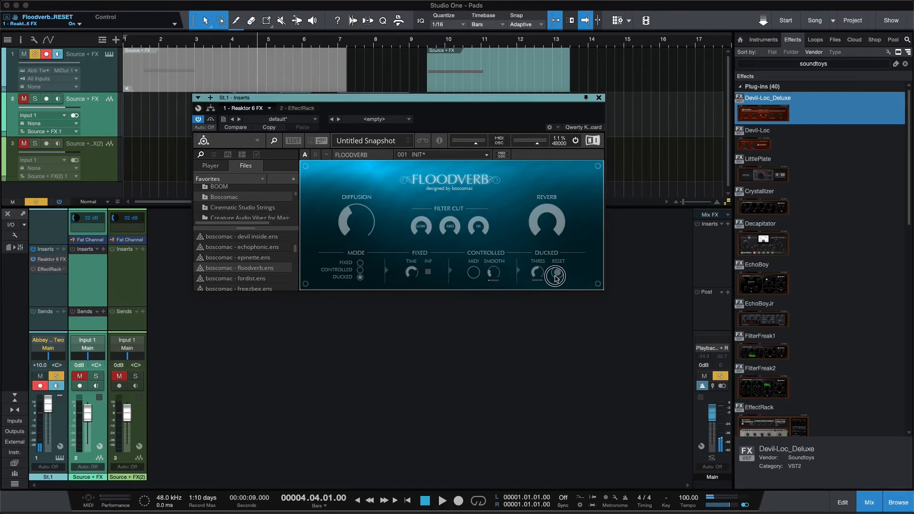
left_click(556, 277)
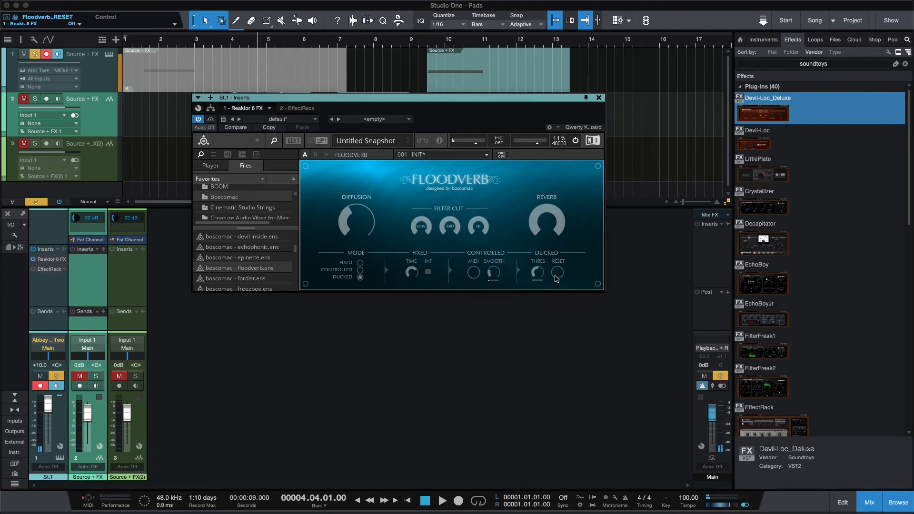
left_click(559, 277)
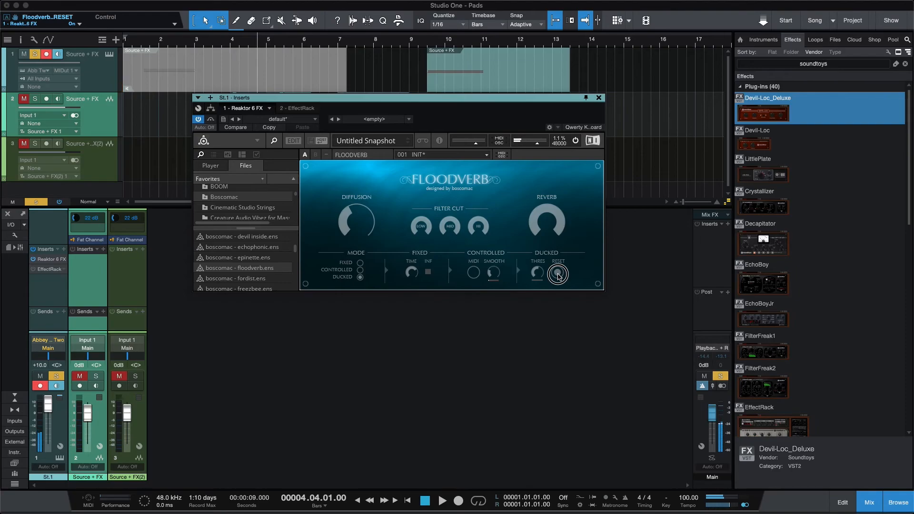
left_click(558, 276)
left_click(559, 276)
left_click(559, 276)
left_click(559, 276)
left_click(559, 276)
left_click(559, 276)
left_click(559, 276)
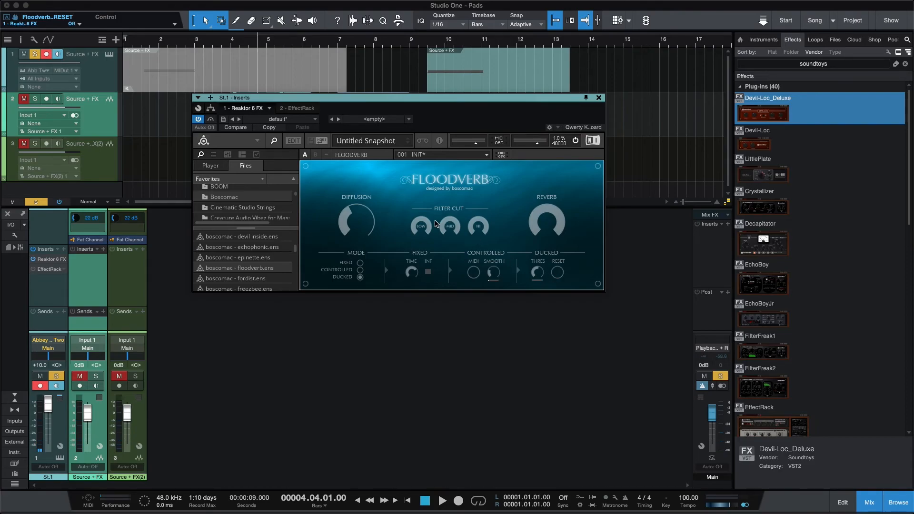
Lower Floodverb's Low, Mid and Hi filter cuts and trigger the reset several times while playing.
left_click(423, 228)
left_click_drag(423, 228, 431, 265)
left_click_drag(456, 229, 462, 265)
mouse_move(483, 222)
left_mouse_down()
mouse_move(484, 259)
mouse_move(485, 223)
mouse_move(488, 236)
left_mouse_up()
left_click(559, 272)
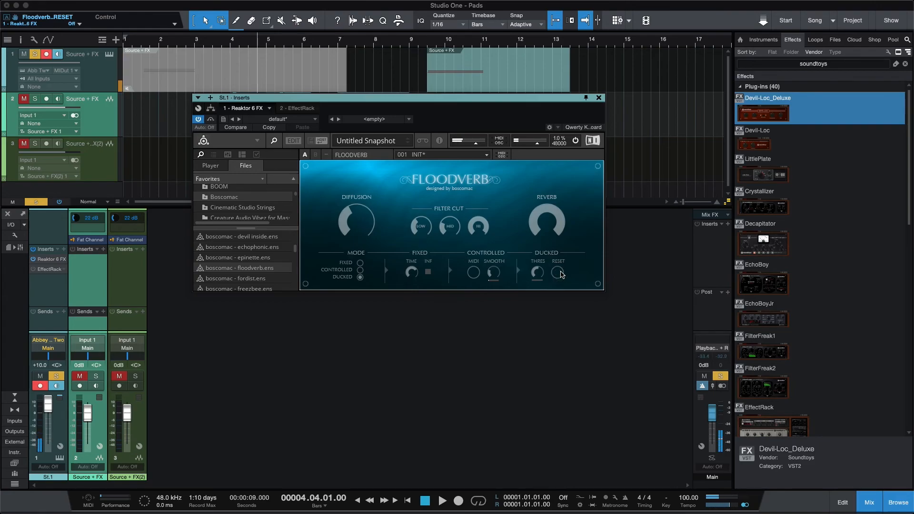
left_click(557, 275)
left_click(557, 274)
left_click(558, 274)
Try Floodverb's Controlled mode, then return to Ducked mode with the Fixed section's Inf option enabled.
left_click(360, 269)
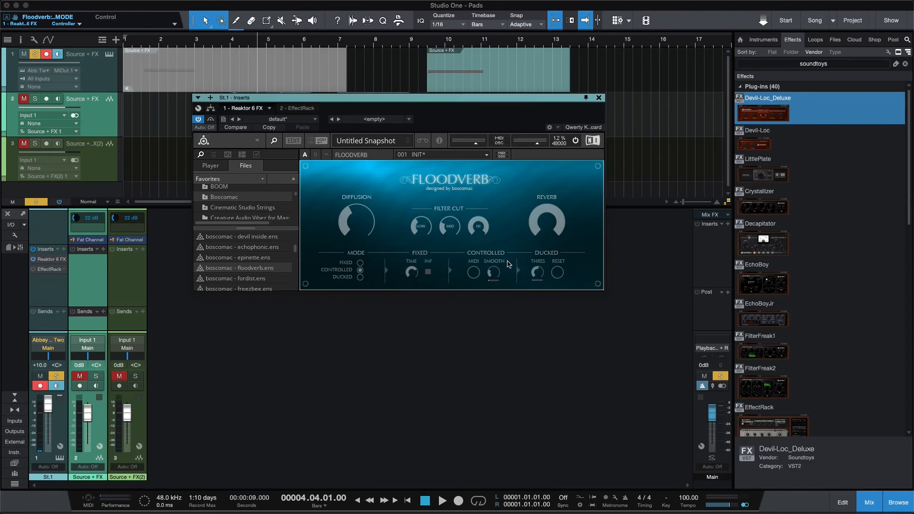
left_click(558, 273)
left_click(557, 274)
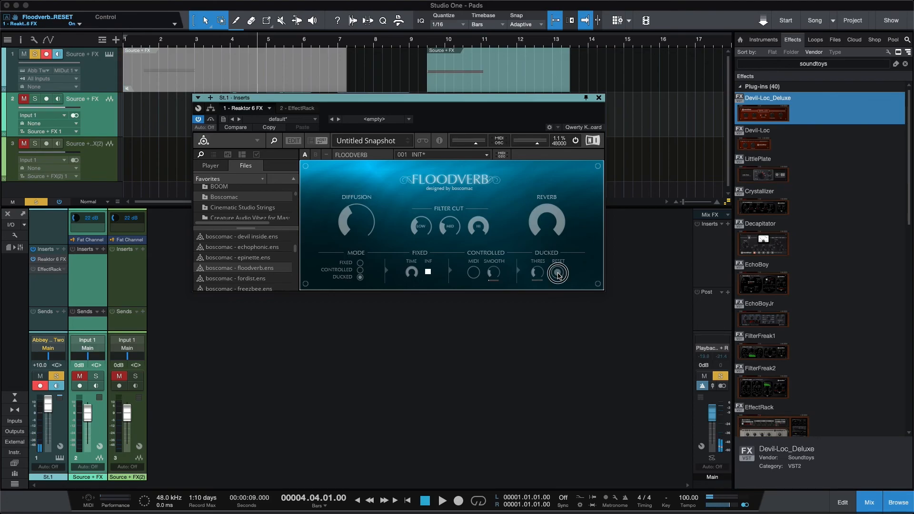
Set Floodverb's ducking threshold to -47.5 and trigger the reset between played cello notes.
left_click(557, 274)
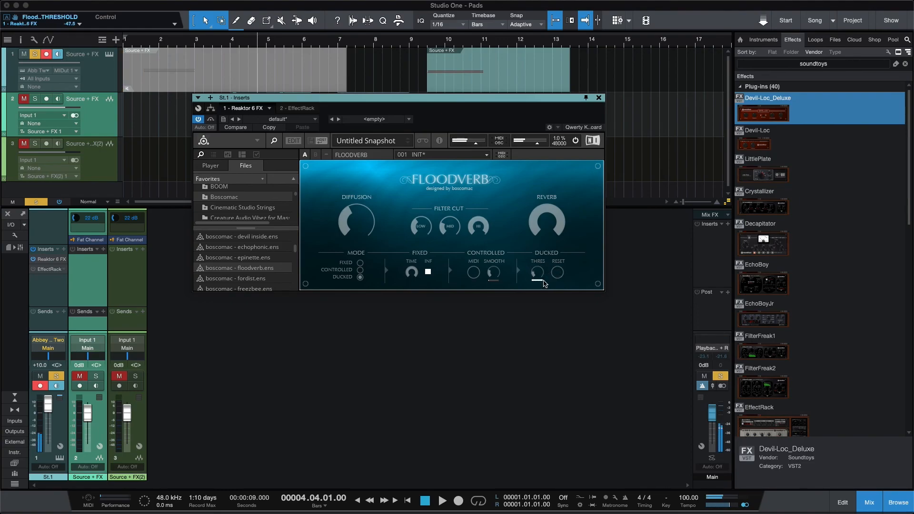
left_click(557, 275)
left_click(558, 275)
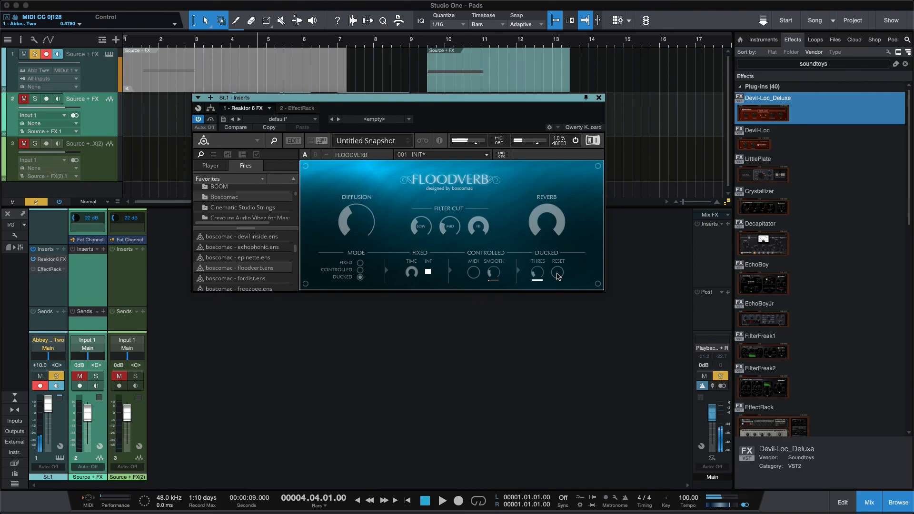
left_click(557, 274)
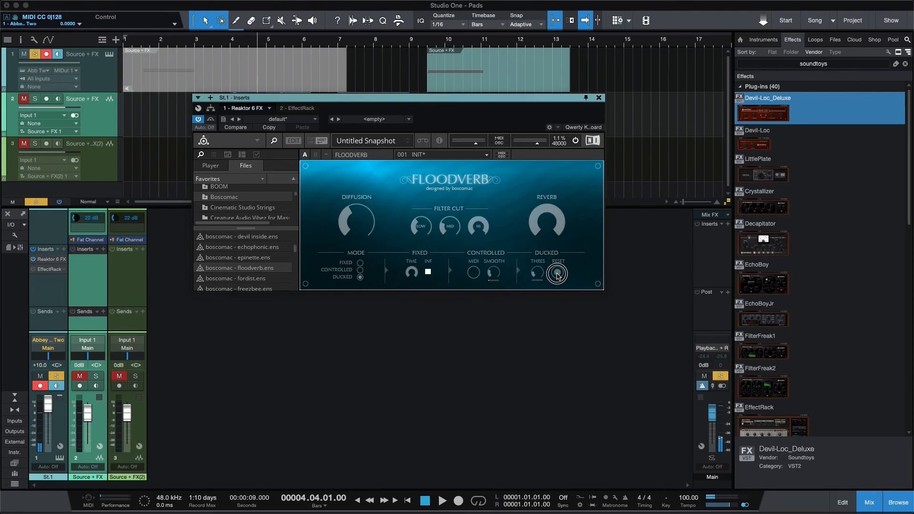